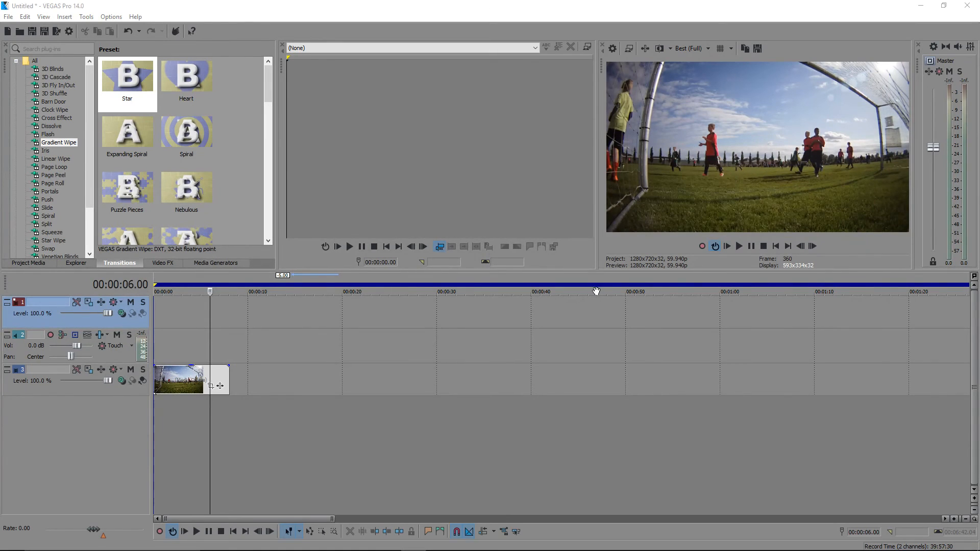
Play the soccer clip from just after its start and pause it at about 6 seconds.
click(160, 408)
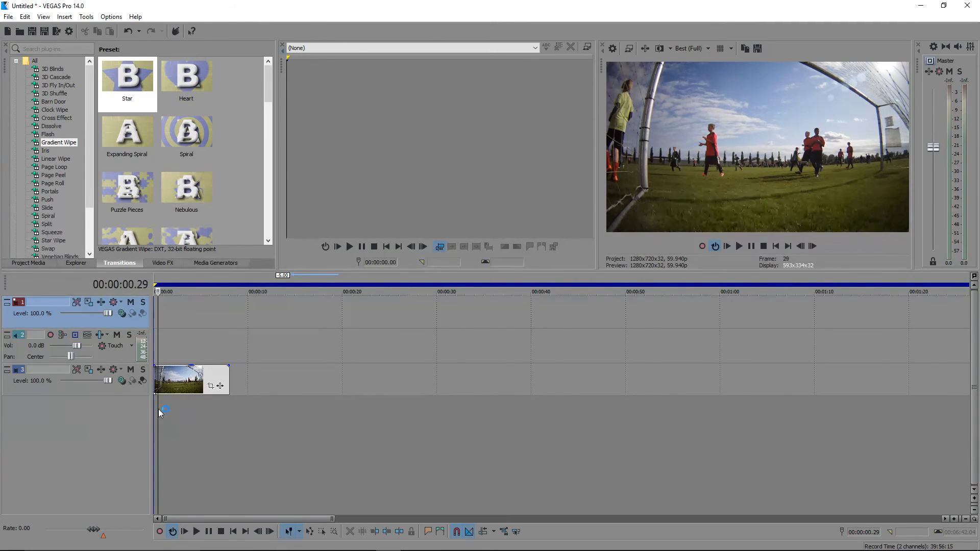
click(738, 246)
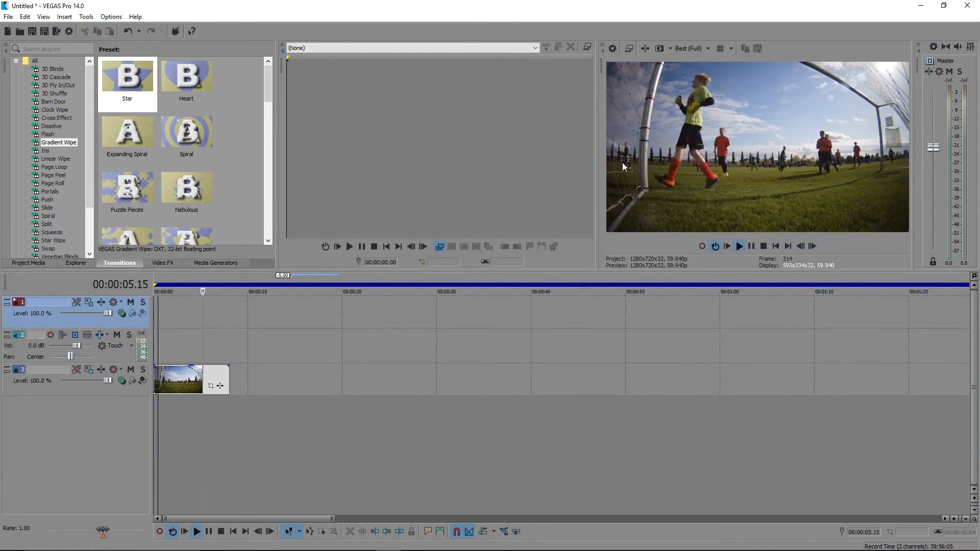
click(750, 246)
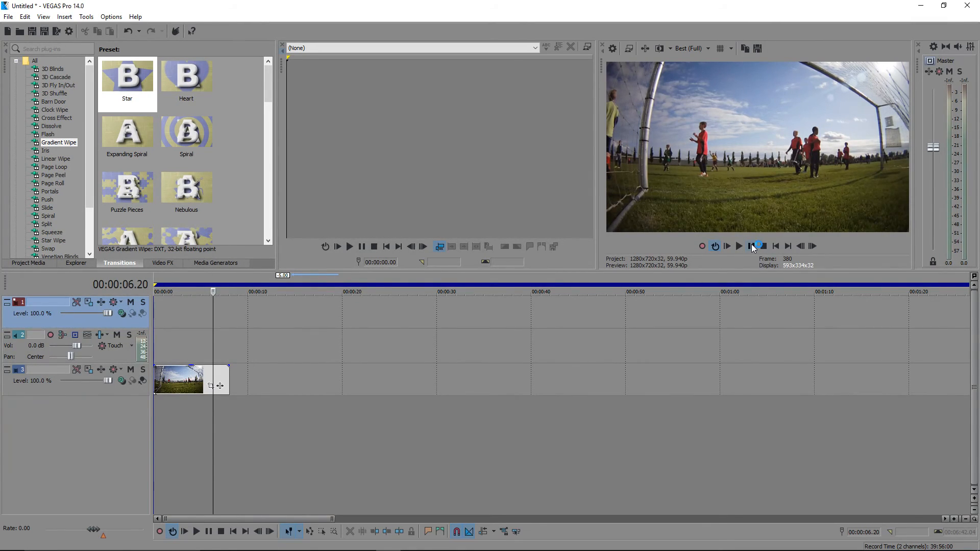
Switch to Affinity Designer and create a web document at FHD 1080p (1920 x 1080) with a transparent background.
mouse_move(363, 549)
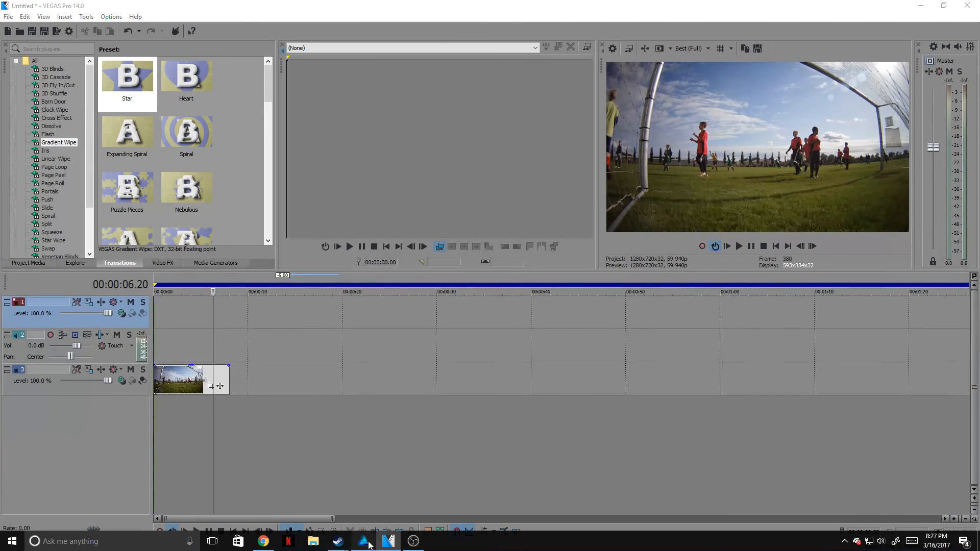
click(362, 540)
key(ctrl+0)
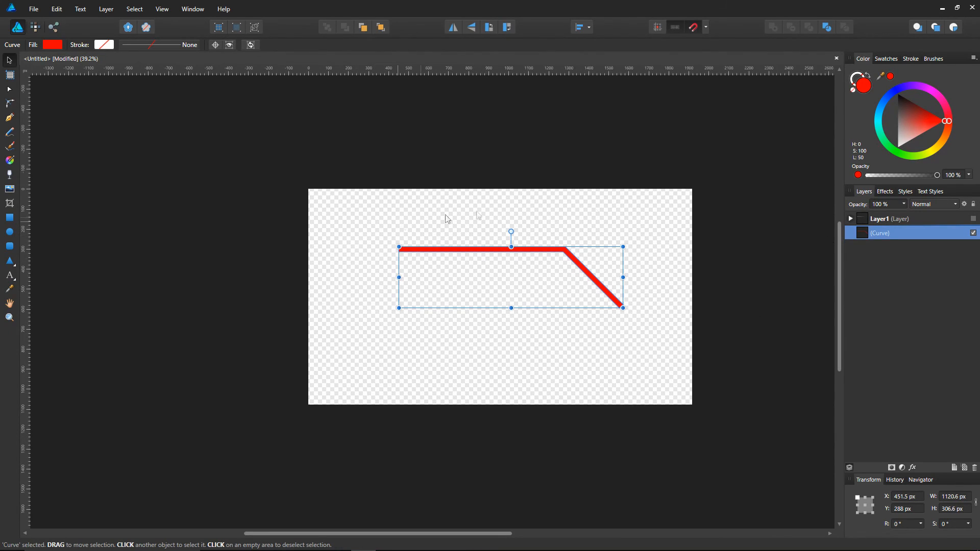
click(33, 9)
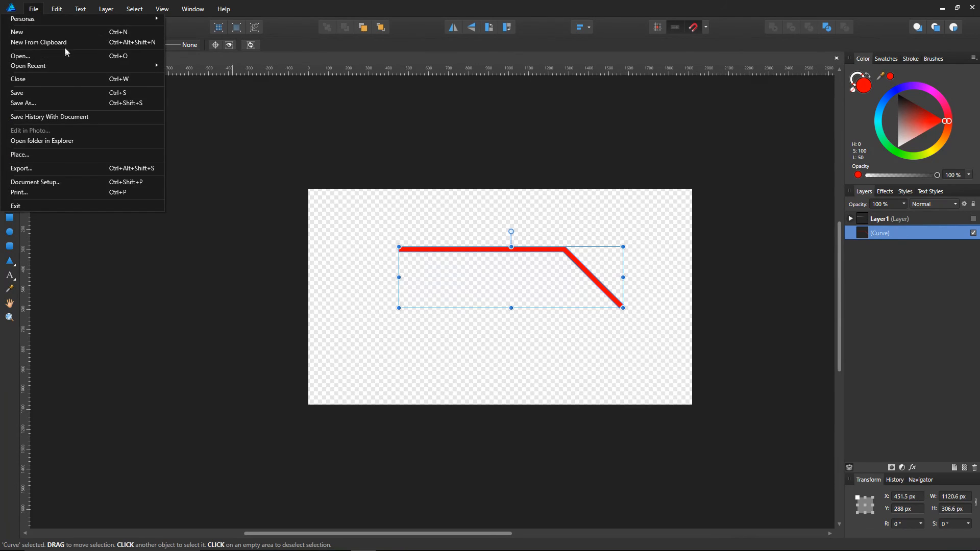
click(61, 34)
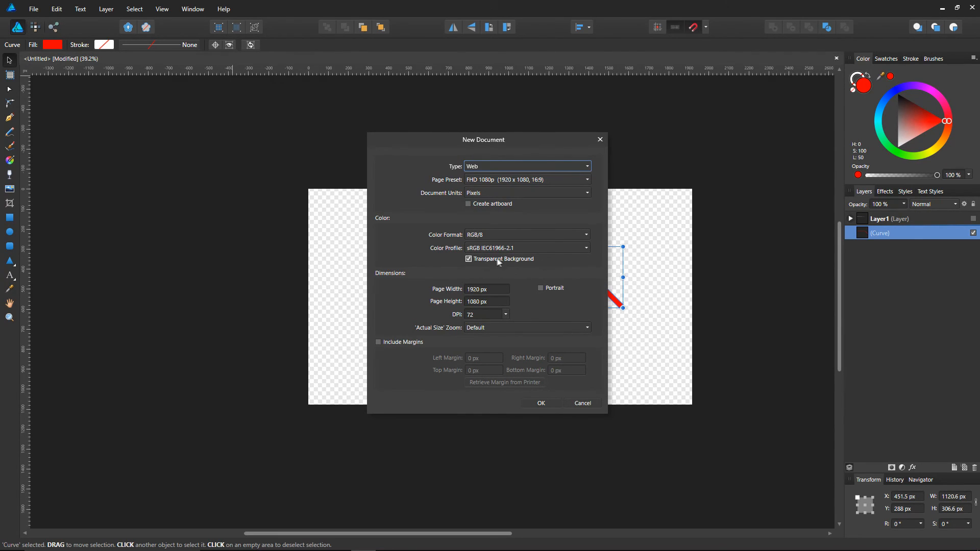
click(542, 403)
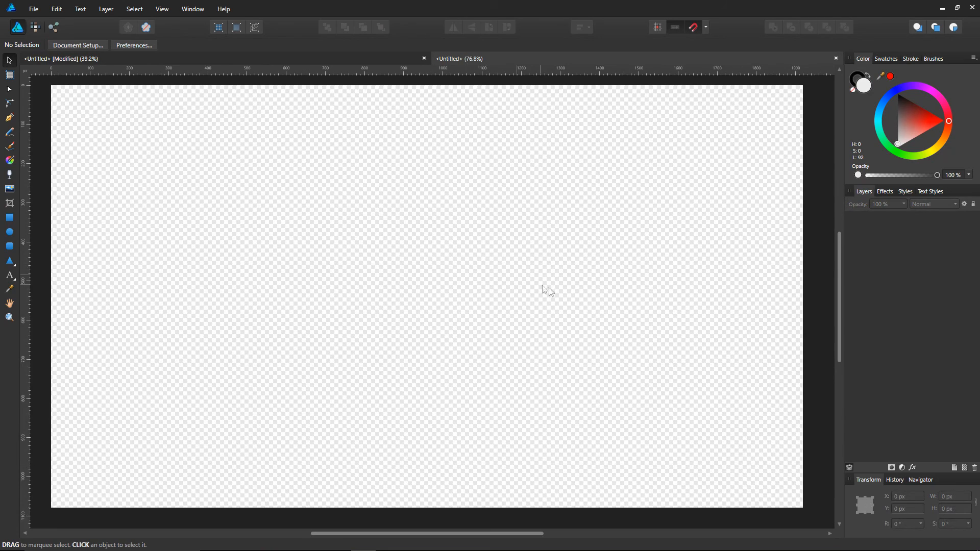
Draw a thin horizontal rectangle about 881 px wide and 23 px high in the upper part of the page.
scroll(519, 278, down, 1)
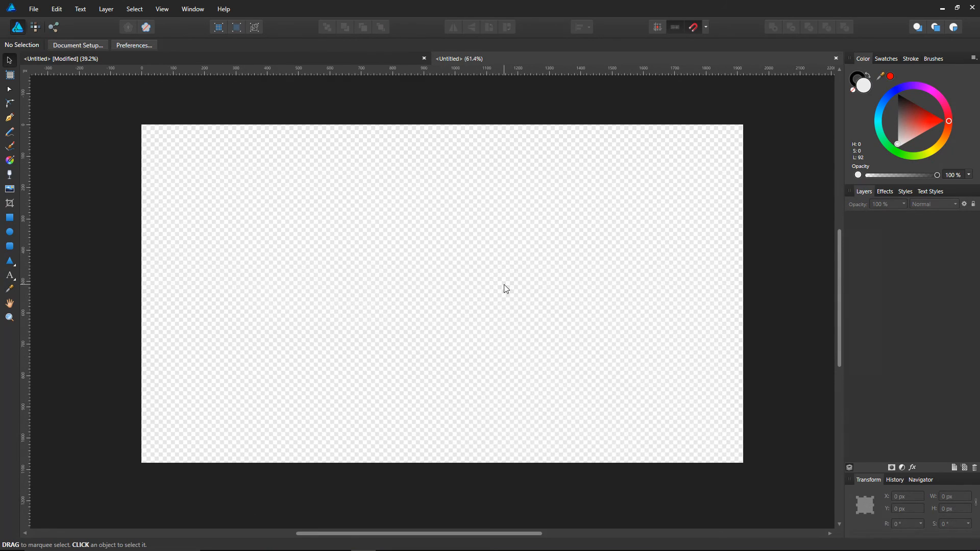
click(9, 218)
drag(289, 216, 565, 222)
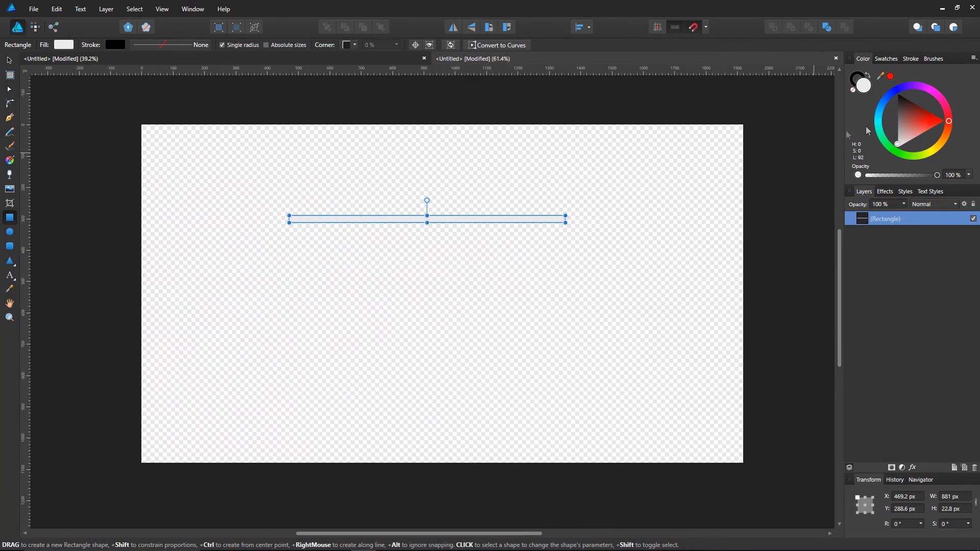
Remove the rectangle's stroke and give it a fully saturated blue fill (H 251, S 100, L 50).
click(855, 78)
click(852, 89)
click(897, 148)
drag(897, 148, 927, 151)
mouse_move(929, 100)
mouse_down()
mouse_move(914, 109)
mouse_move(902, 97)
mouse_up()
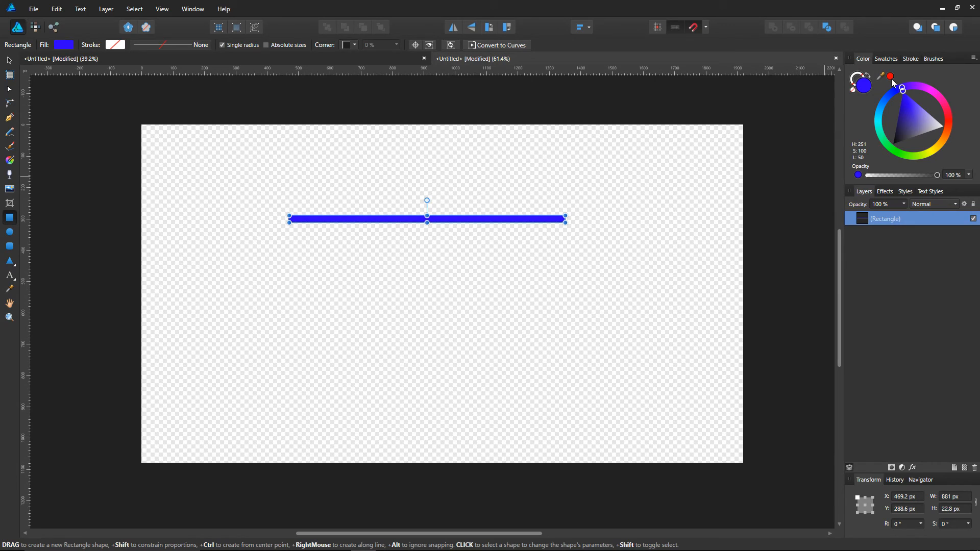
Duplicate the blue bar, move the copy below the original and rotate it to -45°.
key(v)
key(ctrl+c)
key(ctrl+v)
drag(486, 221, 486, 275)
drag(427, 258, 444, 256)
scroll(520, 357, up, 4)
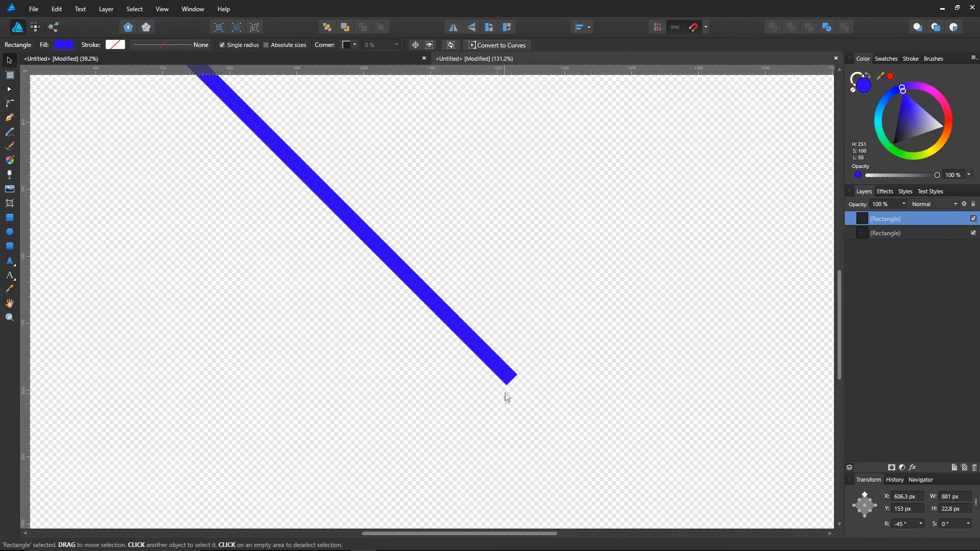
scroll(505, 396, down, 6)
Switch to VEGAS Pro and replay the soccer clip, pausing at about 6 seconds.
mouse_move(363, 549)
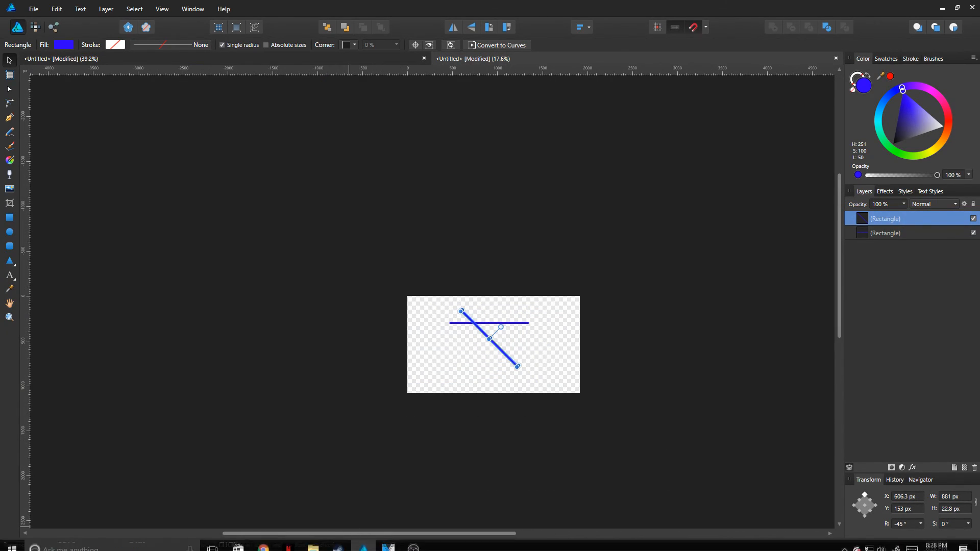
click(390, 541)
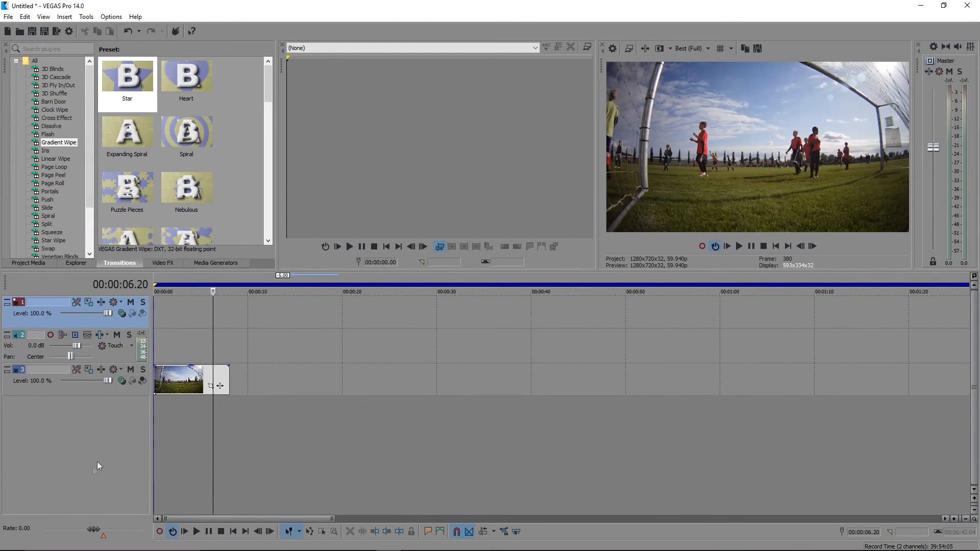
click(170, 429)
click(734, 245)
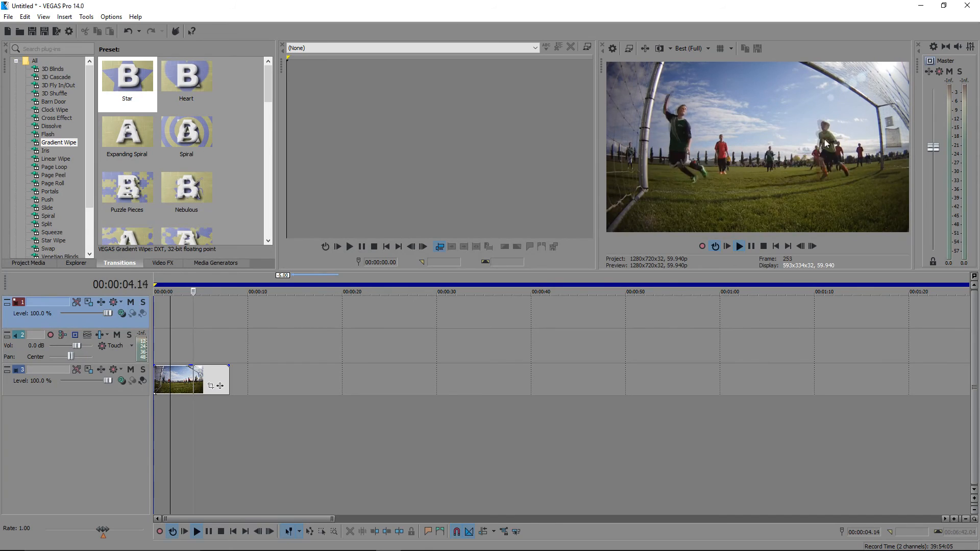
click(751, 246)
Switch to Affinity Designer and move the horizontal bar down and left into the lower half of the page.
mouse_move(454, 549)
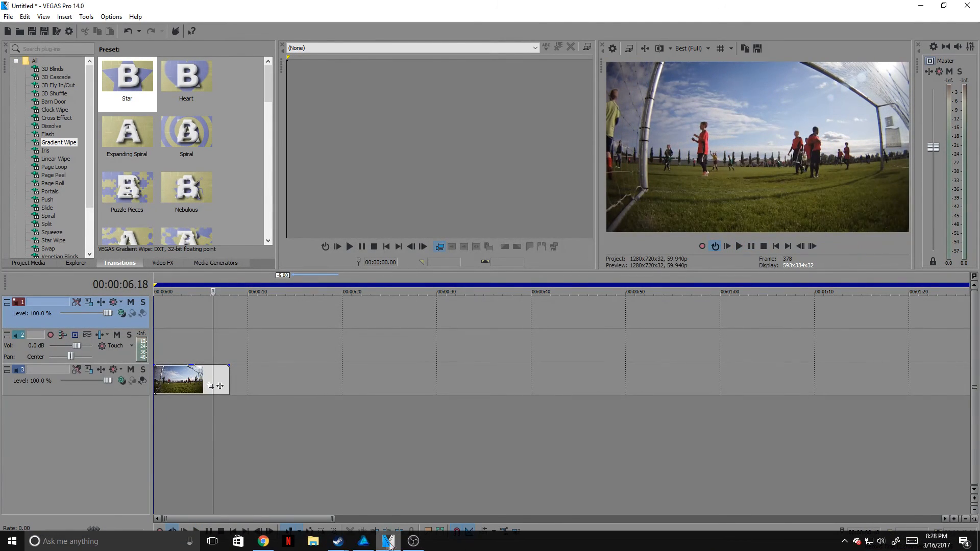
click(363, 540)
scroll(483, 357, up, 4)
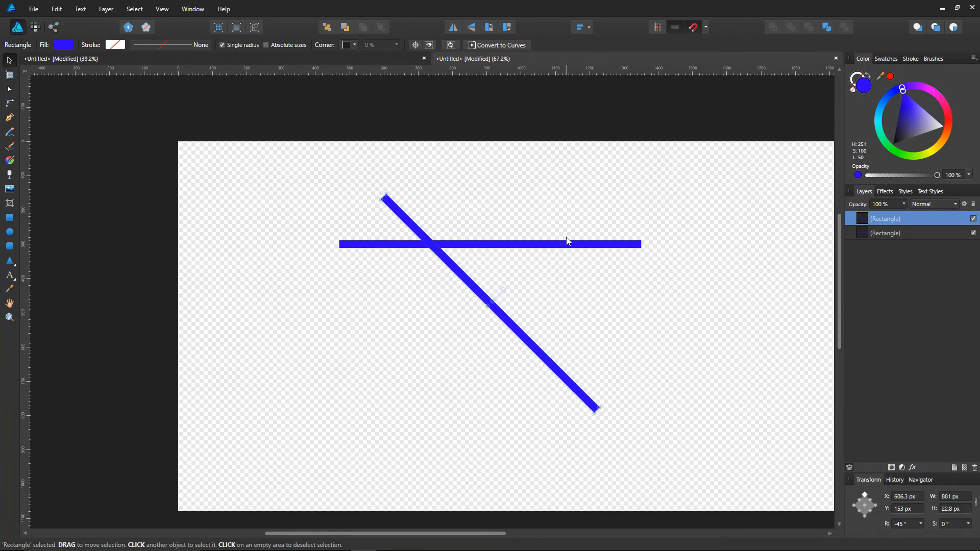
click(567, 241)
drag(567, 241, 528, 371)
Move the diagonal bar toward the page's right side and rotate it to 45° so it rises to the right.
click(516, 330)
drag(514, 329, 624, 325)
drag(612, 287, 588, 286)
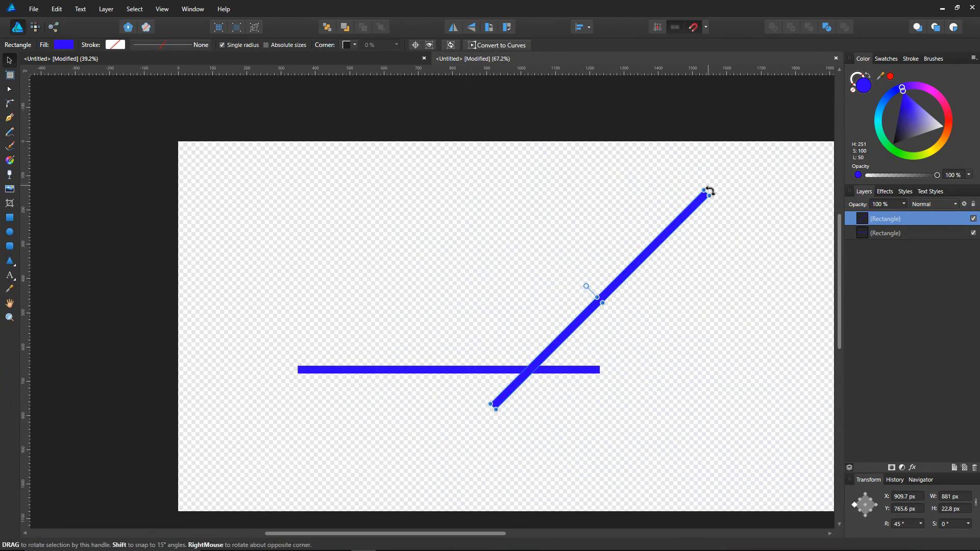
Shorten the diagonal bar from its upper end to a length of about 547 px.
scroll(718, 200, up, 3)
scroll(718, 200, up, 2)
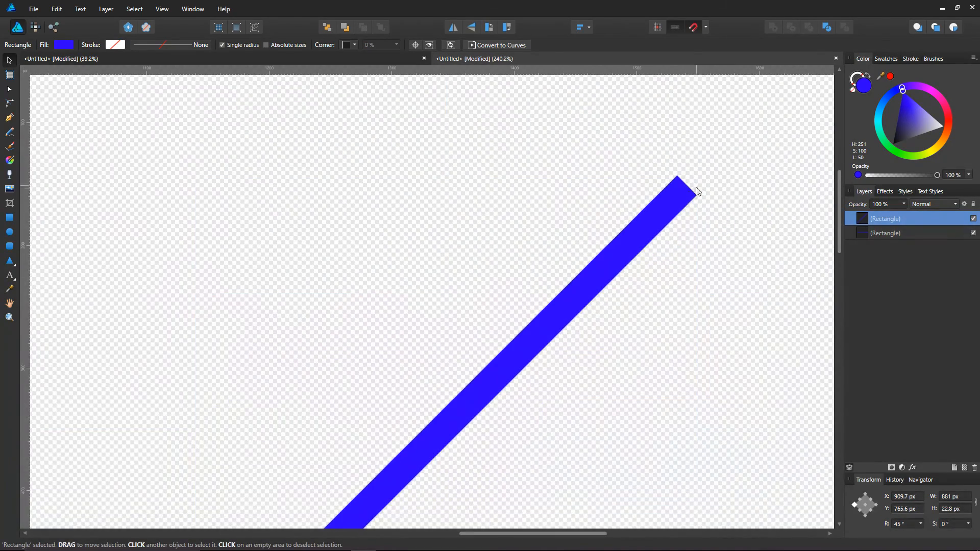
drag(693, 187, 542, 328)
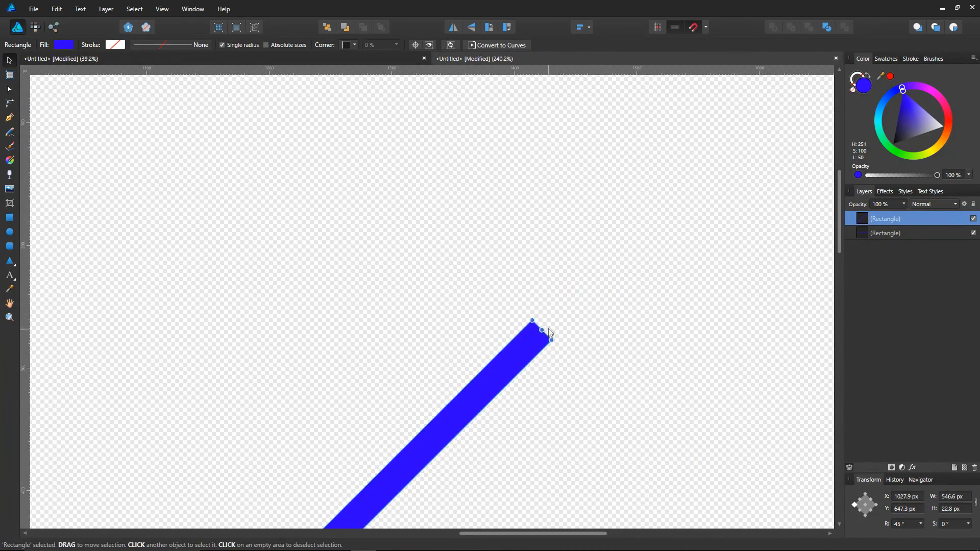
Align the diagonal bar's lower end with the right end of the horizontal bar so both form a clean corner.
scroll(543, 328, down, 3)
scroll(636, 343, down, 3)
scroll(636, 344, left, 2)
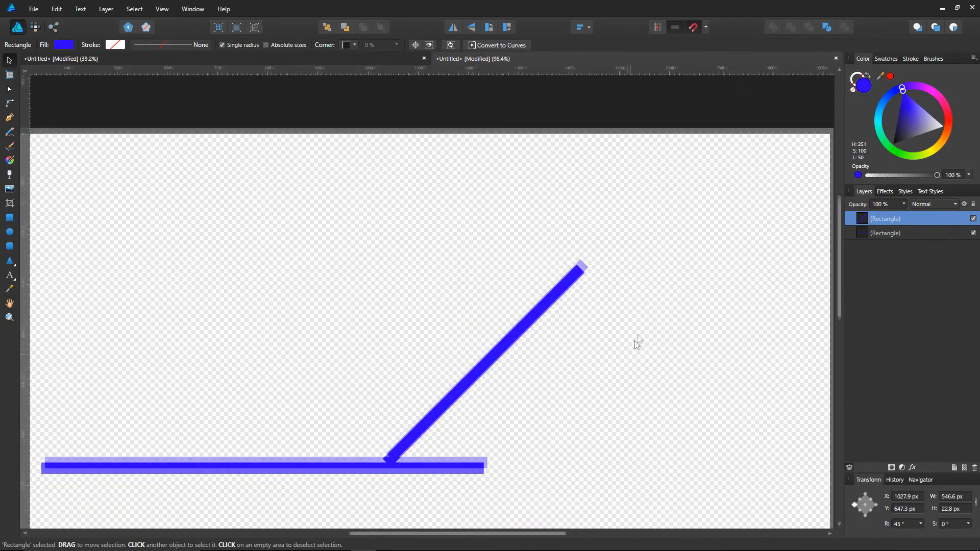
drag(536, 256, 612, 269)
scroll(538, 362, up, 3)
scroll(588, 332, up, 1)
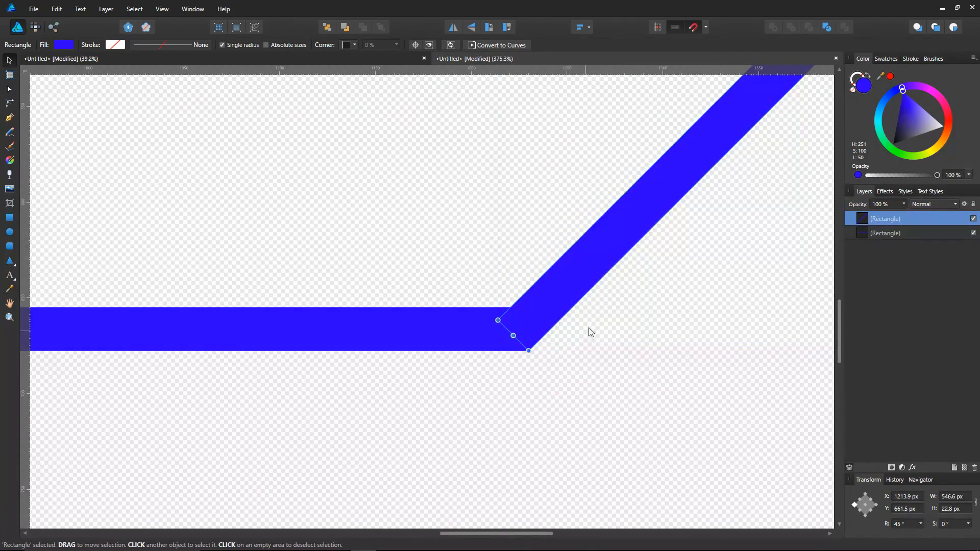
drag(559, 320, 560, 319)
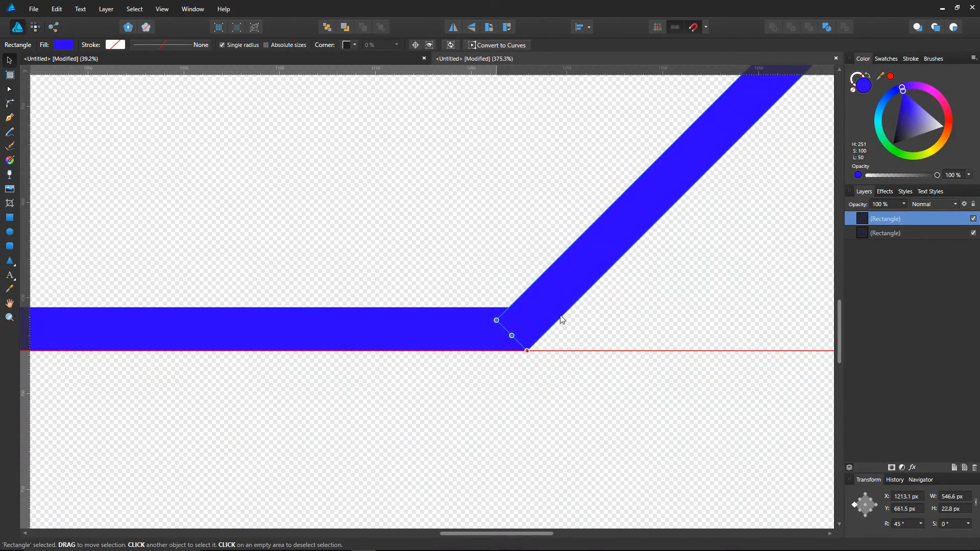
click(596, 321)
scroll(596, 327, down, 8)
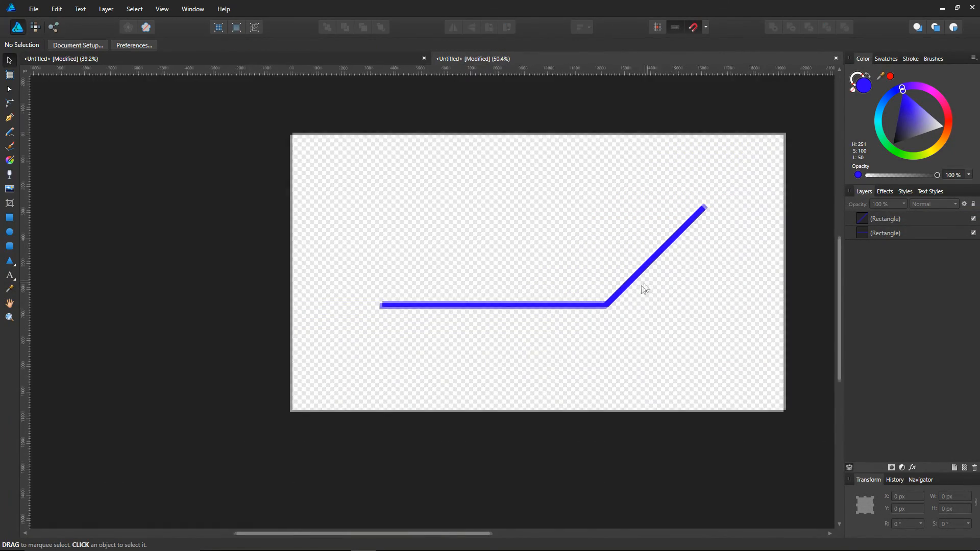
scroll(648, 280, up, 2)
scroll(668, 296, down, 2)
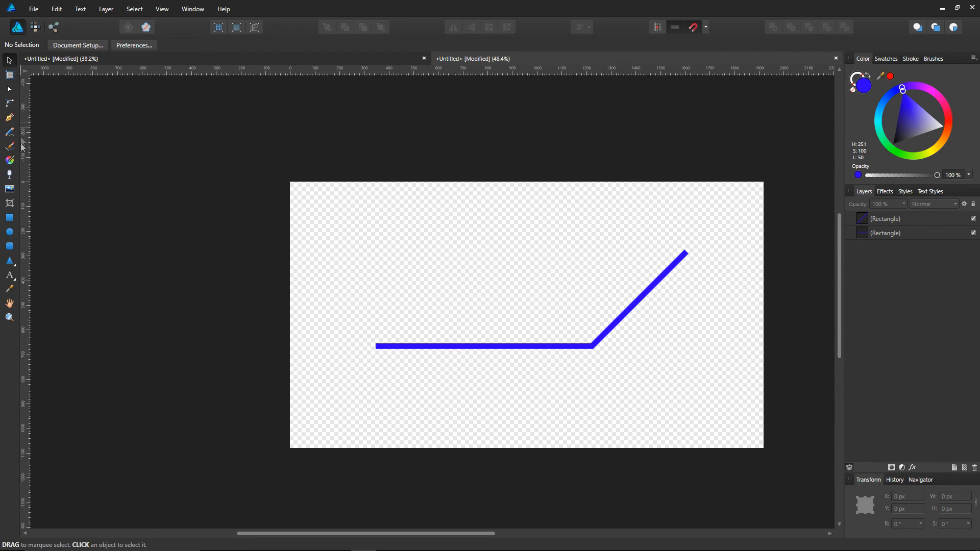
Select both the horizontal and diagonal bars and merge them into one curve with the Add operation.
click(12, 233)
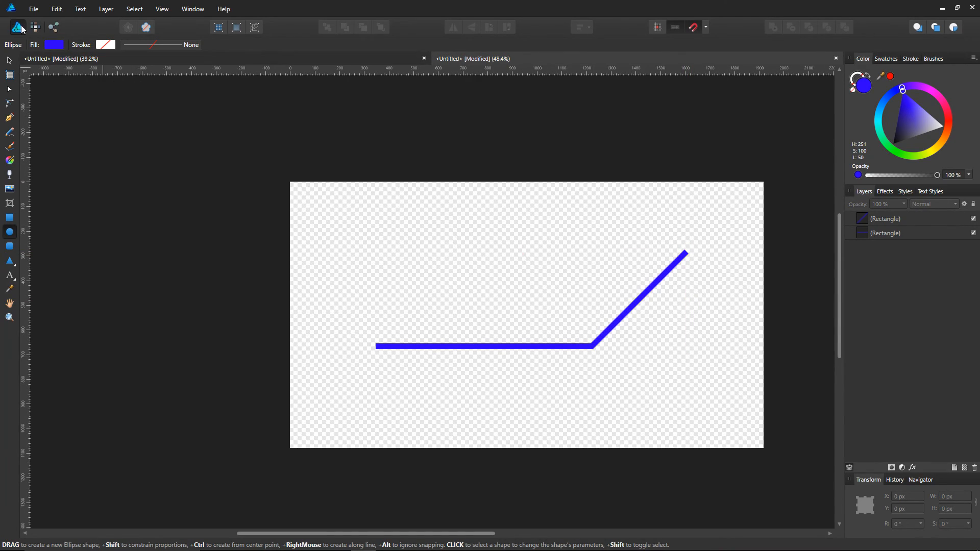
click(9, 60)
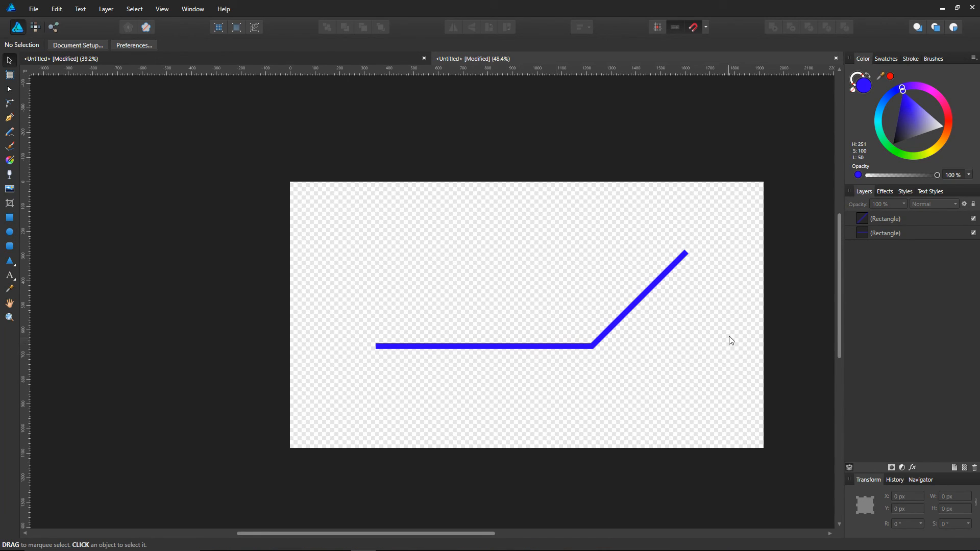
click(467, 352)
shift+click(632, 306)
click(773, 26)
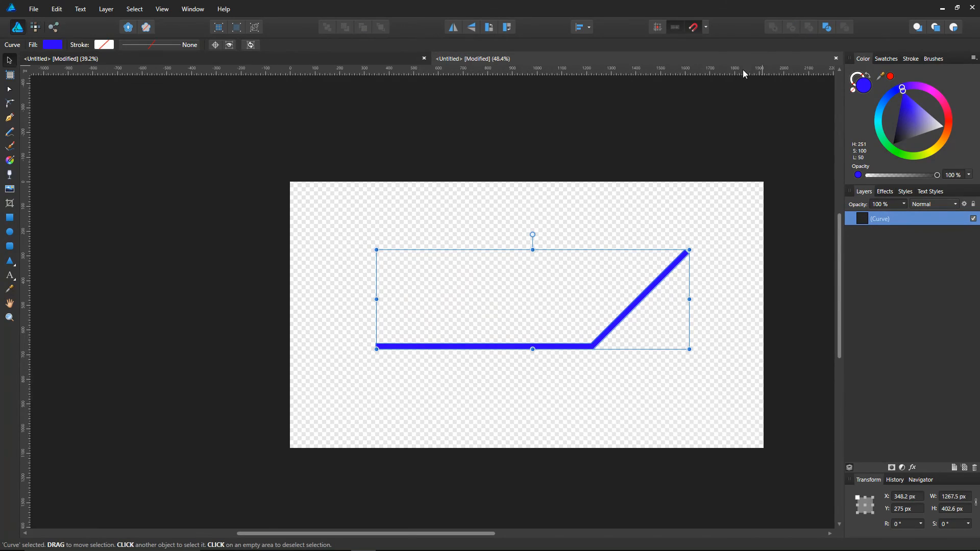
click(34, 8)
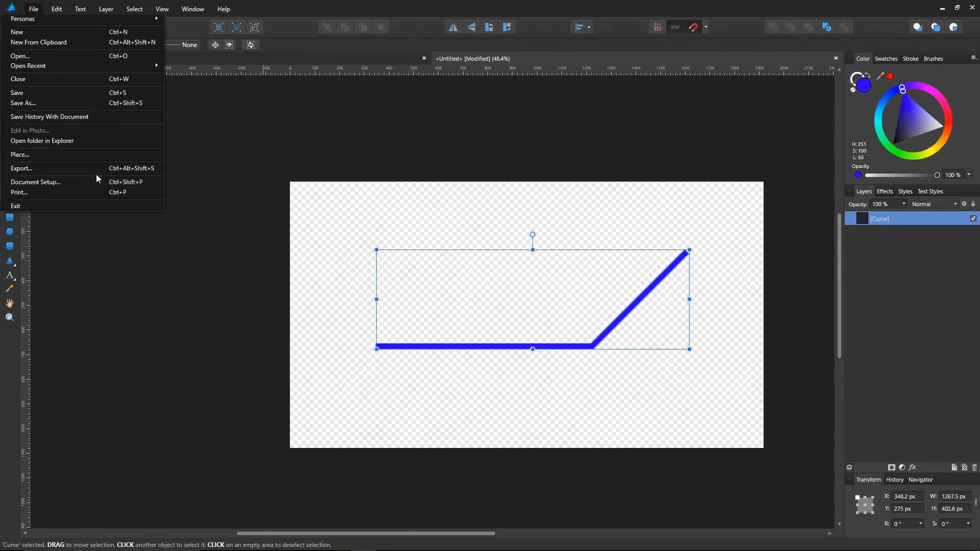
click(84, 100)
click(455, 260)
Export the whole document as a 1920 x 1080 px PNG-24 named "Callout Title Bl" in the Affinity Desinger Creations folder.
click(33, 9)
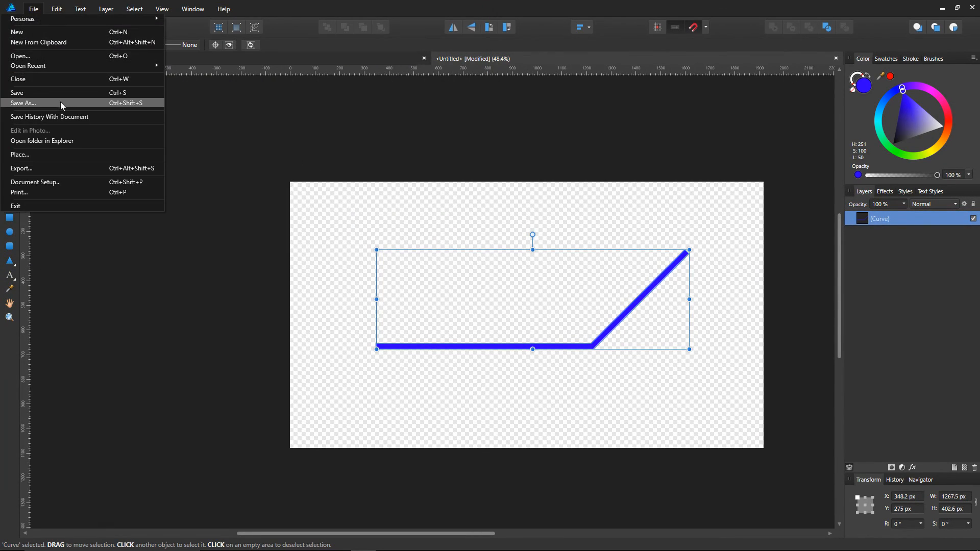
click(57, 168)
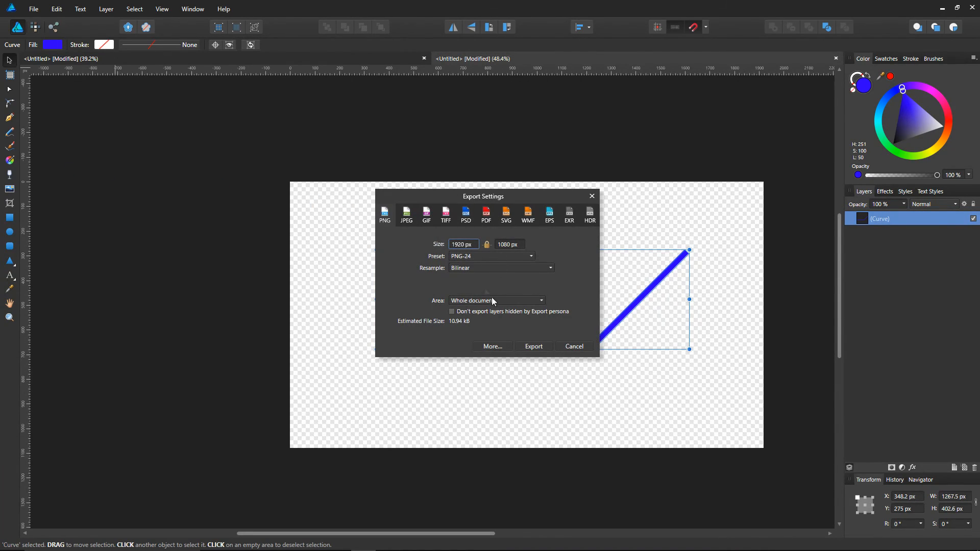
click(532, 349)
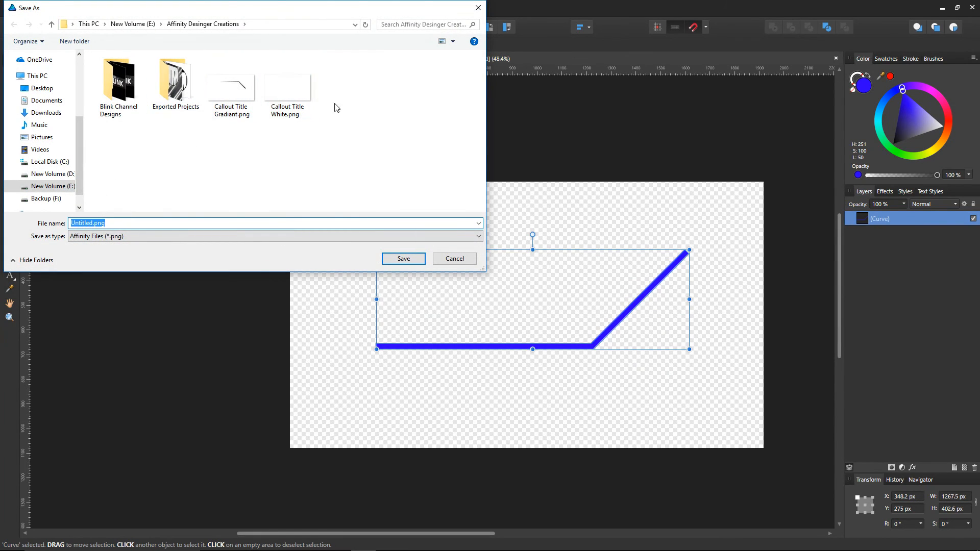
text(Call)
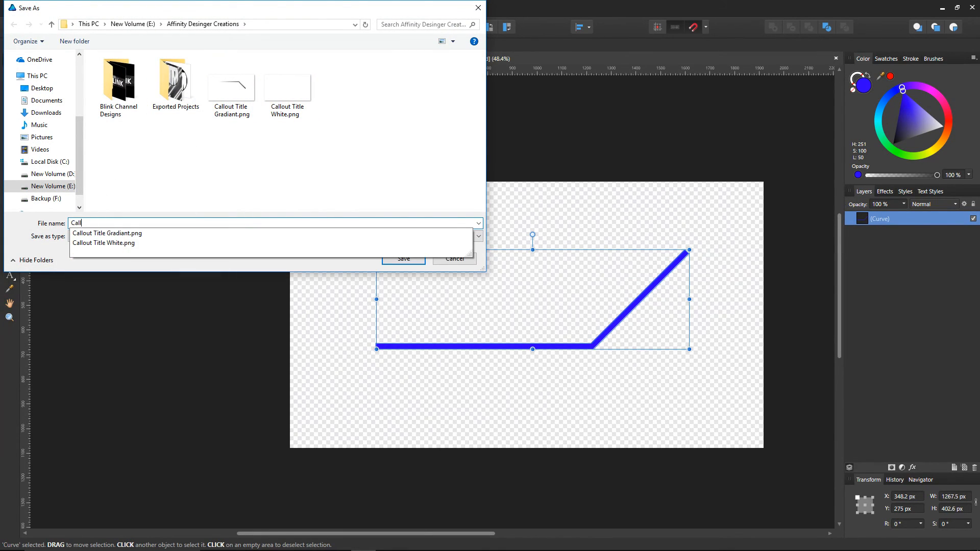
text(out Title Bl)
click(403, 259)
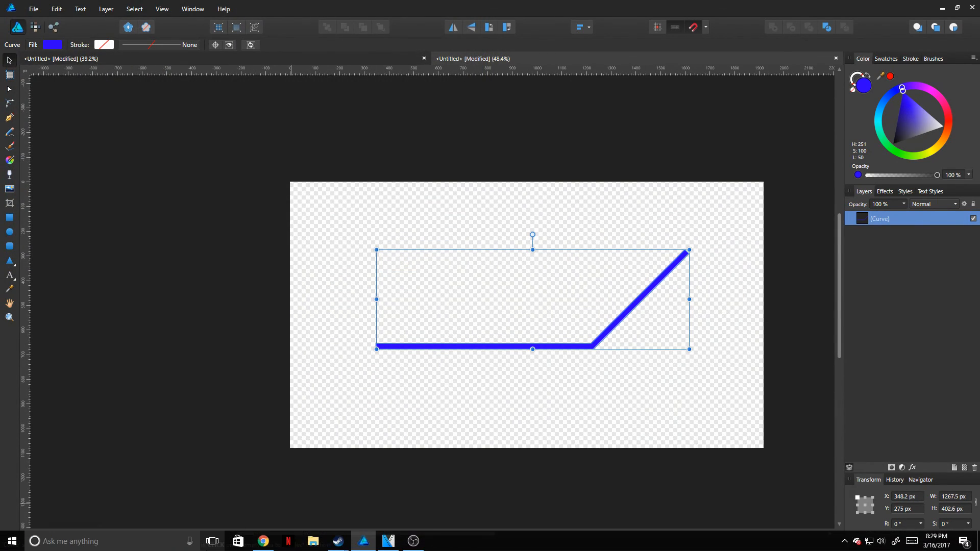
Switch to VEGAS Pro and open "Callout Title Blue.png" from the Affinity Desinger Creations folder on New Volume (E:).
click(388, 541)
click(18, 31)
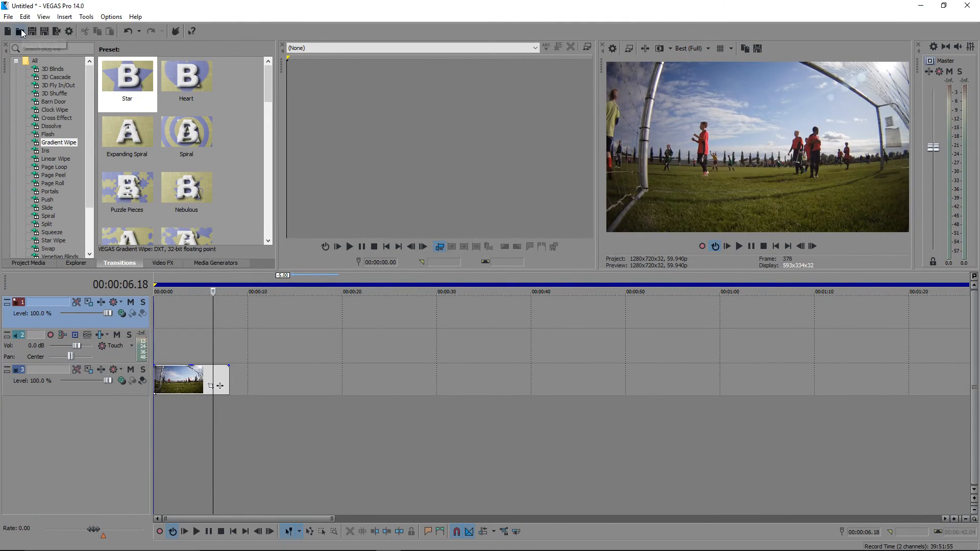
click(51, 220)
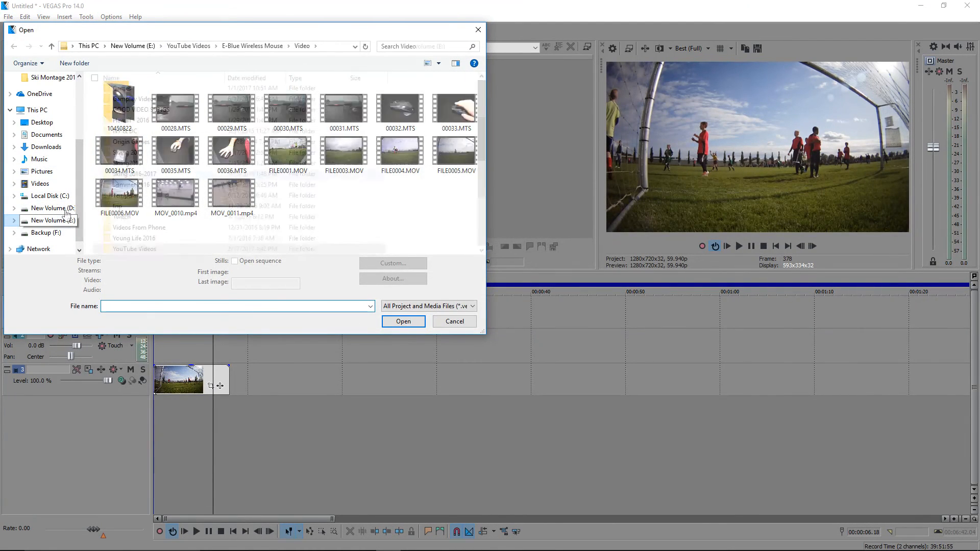
scroll(158, 164, up, 3)
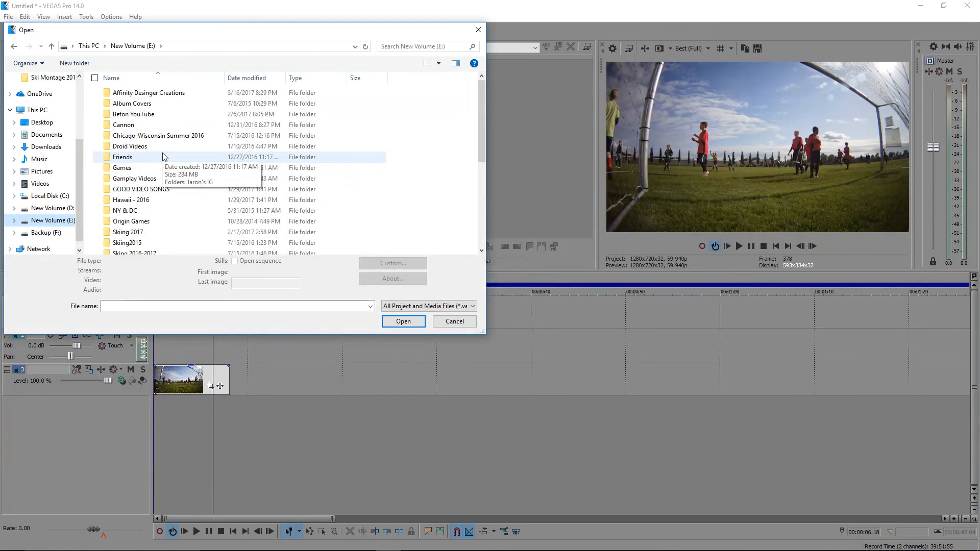
double_click(153, 90)
click(295, 128)
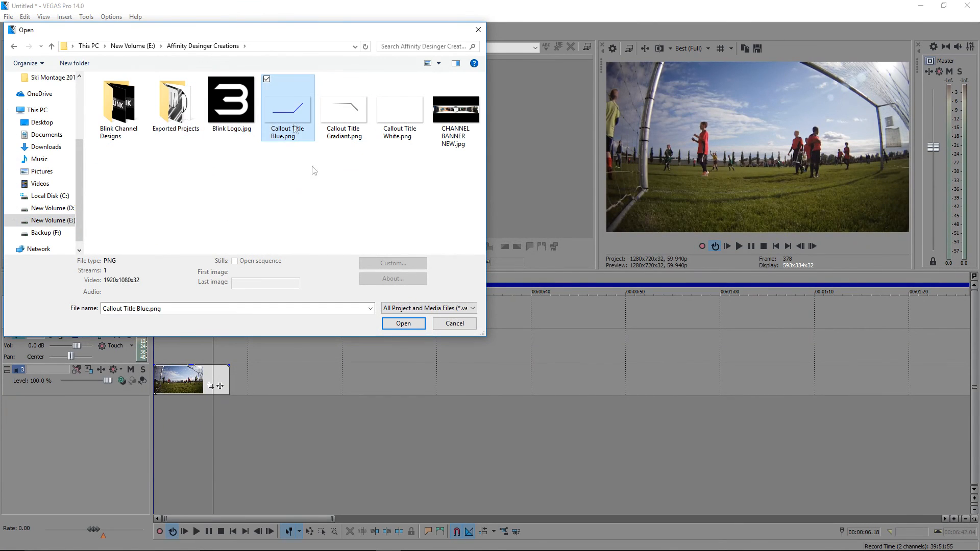
click(403, 323)
Move the callout image to the start of the top video track and extend it to match the soccer clip's length.
click(223, 333)
drag(248, 313, 188, 313)
click(161, 343)
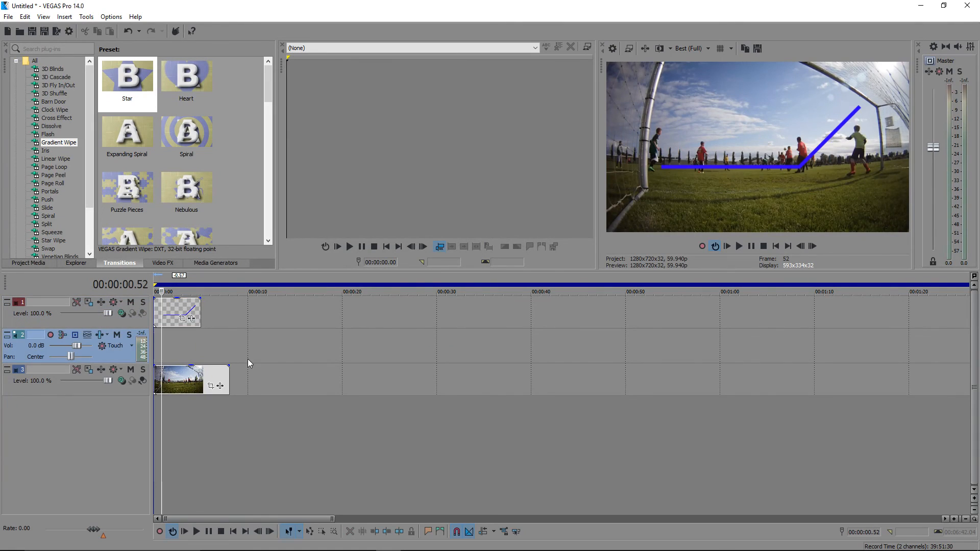
drag(199, 307, 226, 310)
click(178, 345)
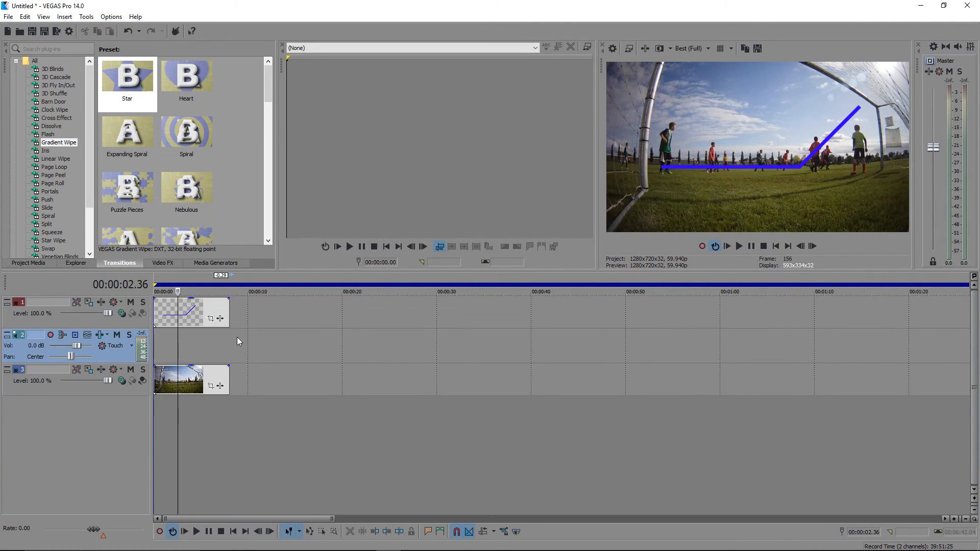
click(210, 318)
click(193, 227)
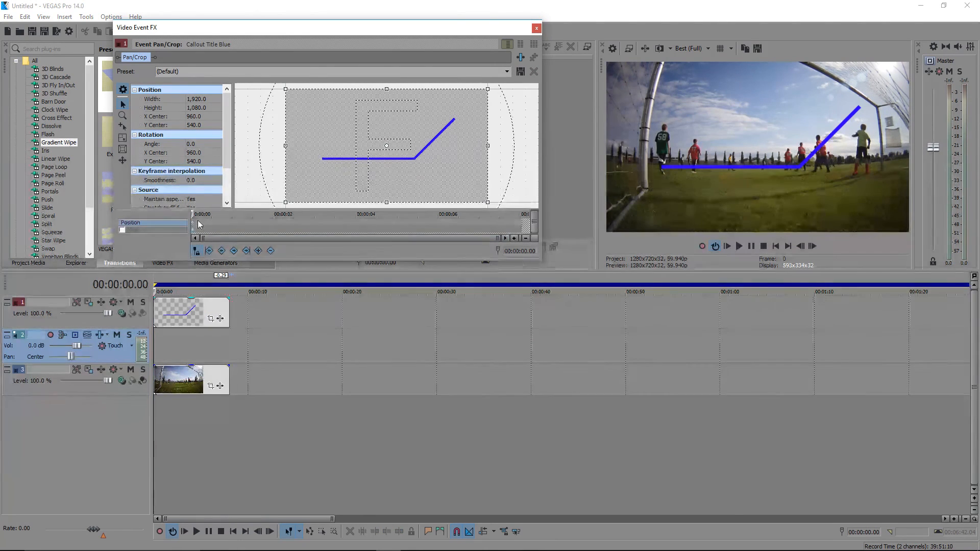
drag(487, 89, 486, 90)
key(ctrl+z)
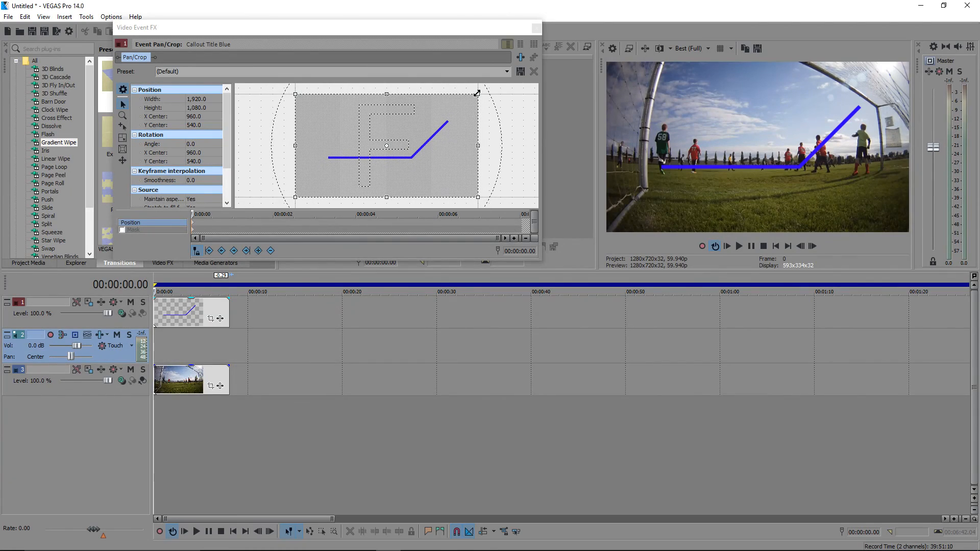
drag(477, 94, 525, 149)
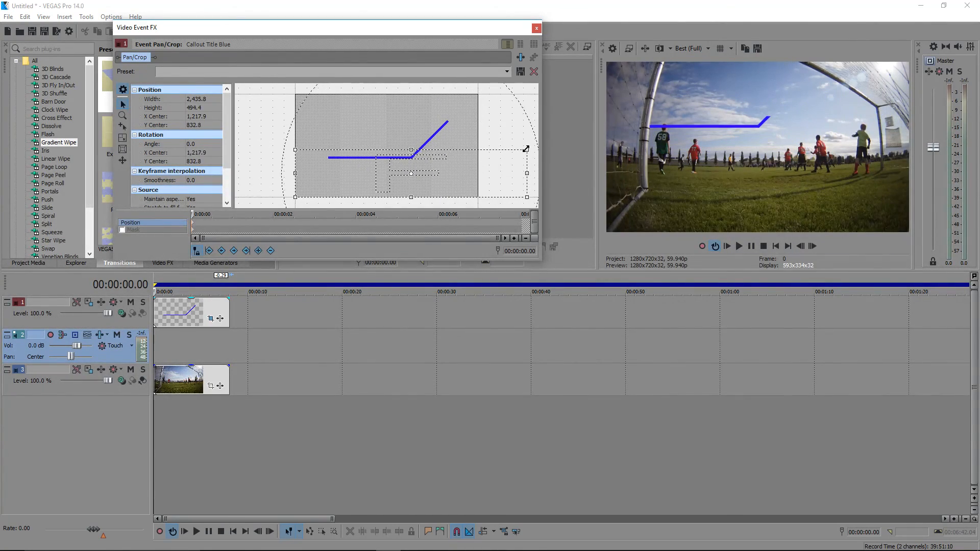
key(ctrl+z)
scroll(510, 141, down, 4)
drag(444, 114, 531, 59)
key(ctrl+z)
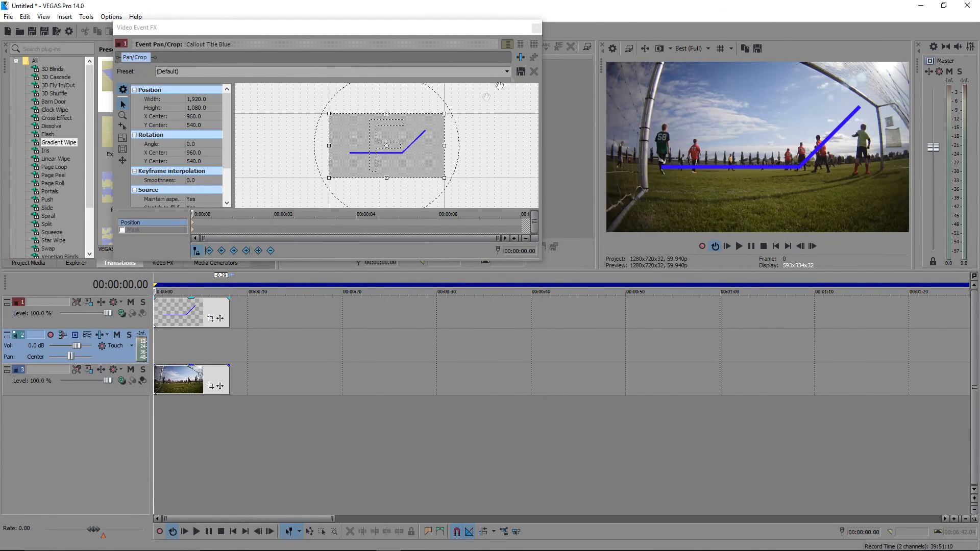
click(536, 27)
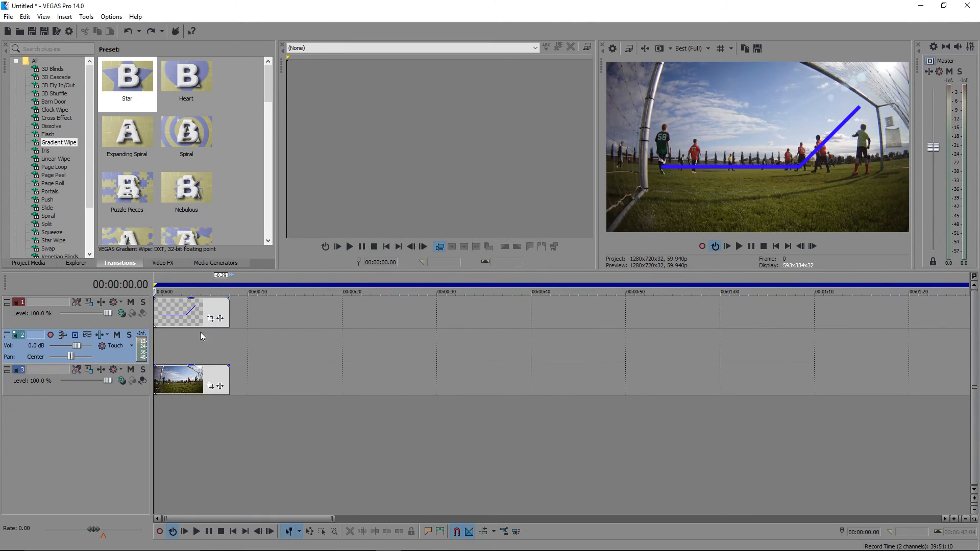
scroll(257, 351, right, 5)
scroll(253, 347, left, 5)
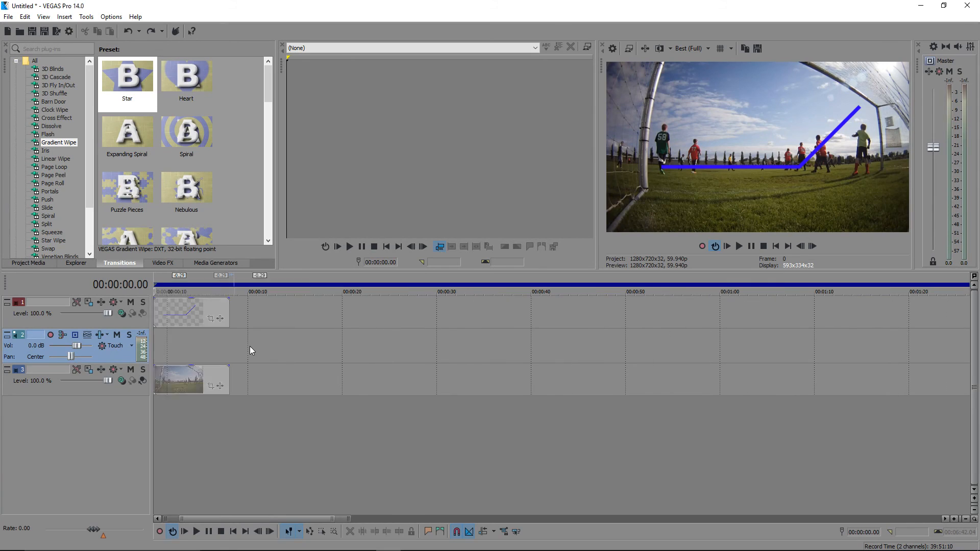
At the first frame, enlarge the callout's Pan/Crop frame to about 3,920 x 2,205 and move its centre to about X 349, Y 270.
click(208, 320)
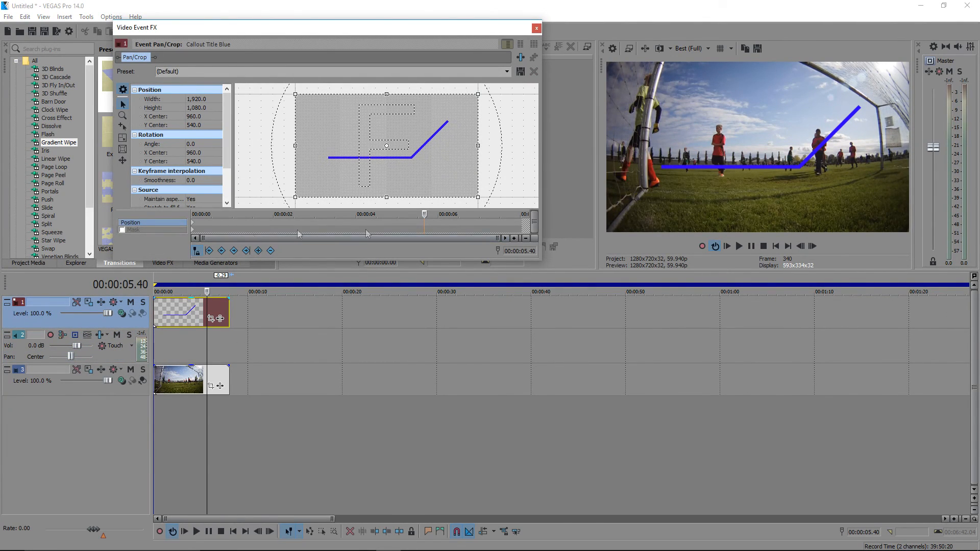
click(194, 226)
scroll(507, 101, down, 1)
scroll(505, 115, down, 2)
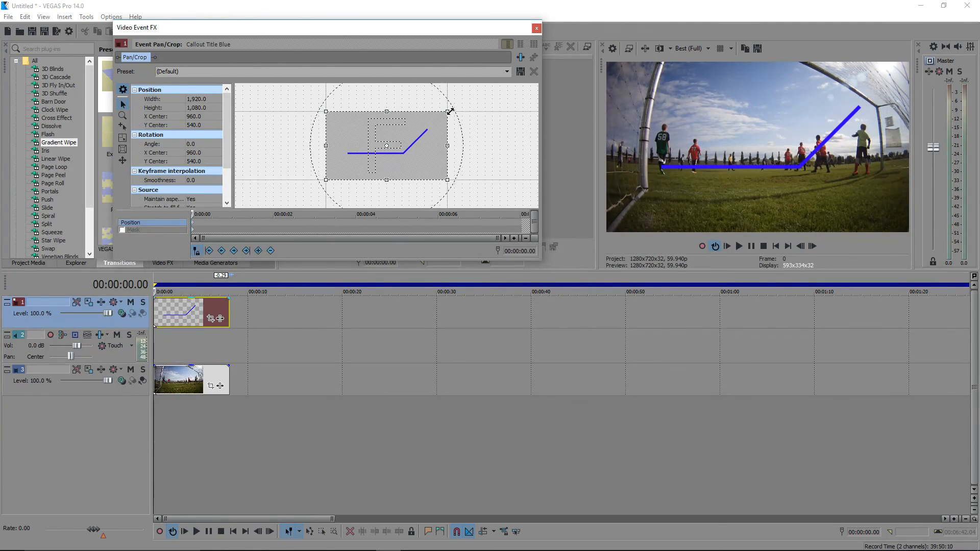
drag(447, 111, 581, 7)
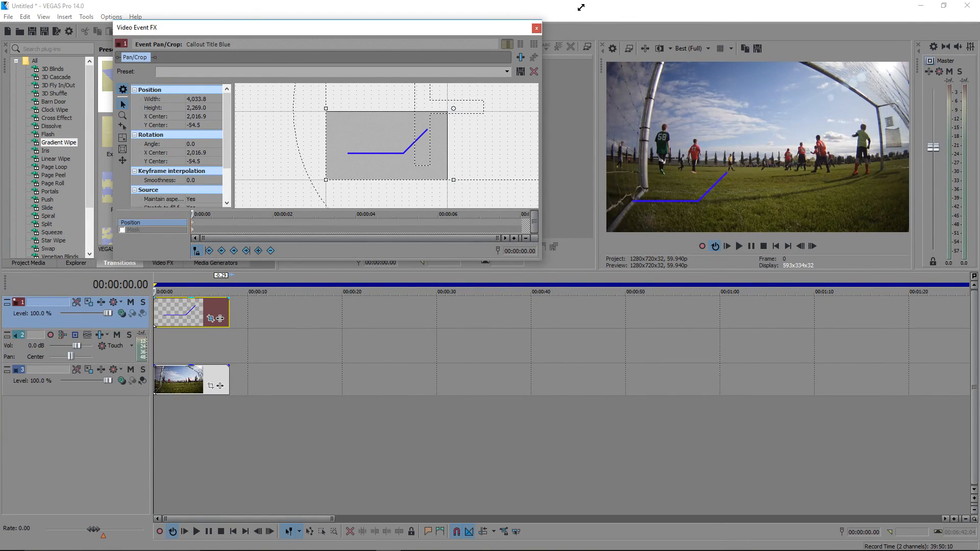
drag(581, 7, 574, 17)
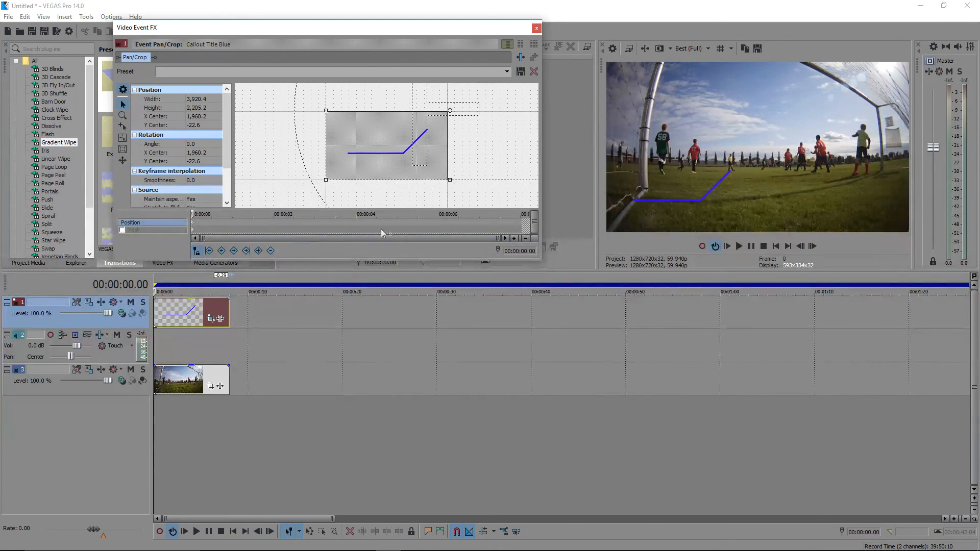
scroll(396, 175, down, 3)
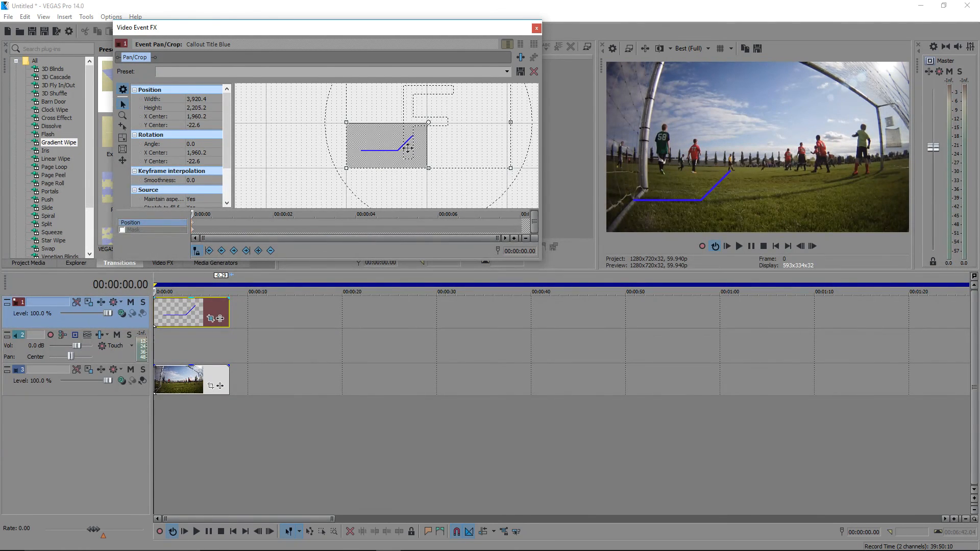
drag(439, 147, 372, 158)
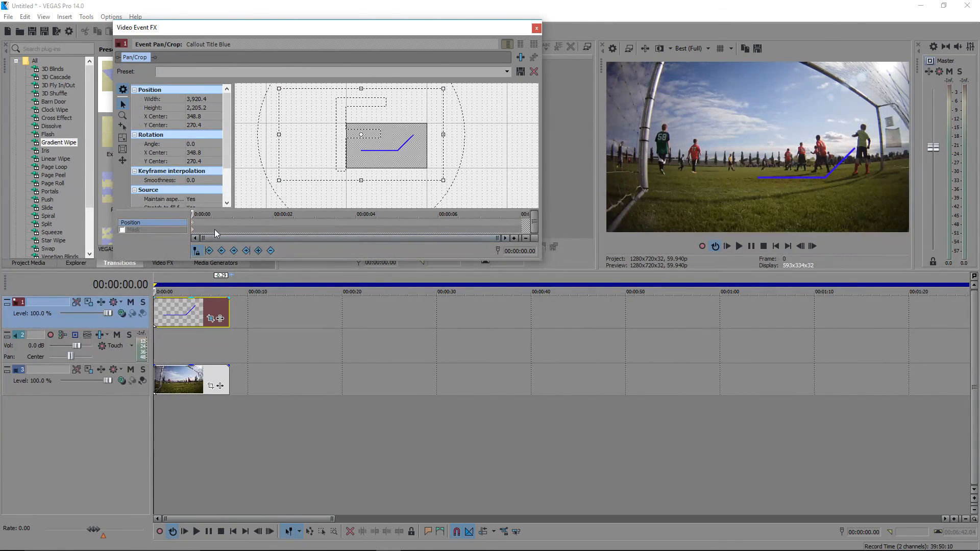
Examine the callout against the moving players by stepping frame by frame back and forth through the first second of its keyframe timeline.
scroll(215, 232, up, 2)
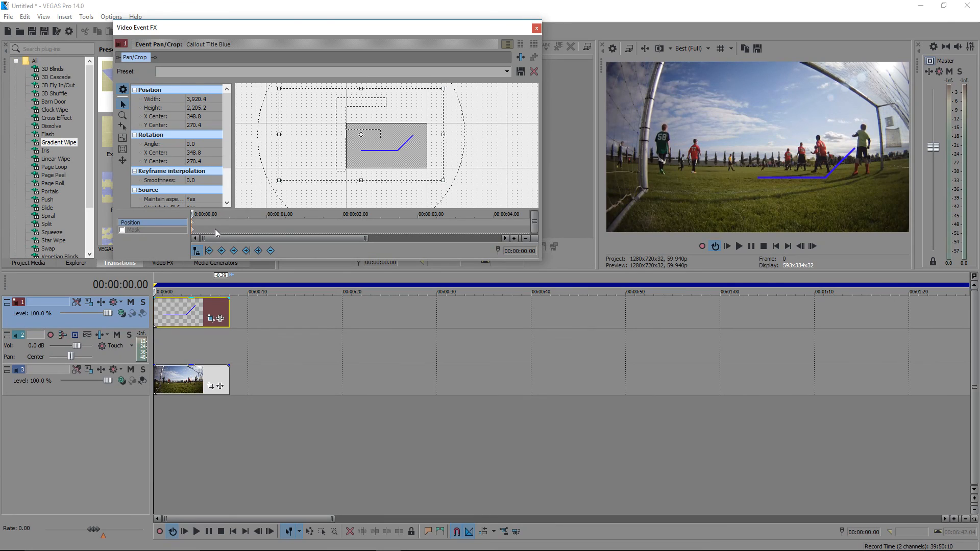
scroll(203, 228, up, 3)
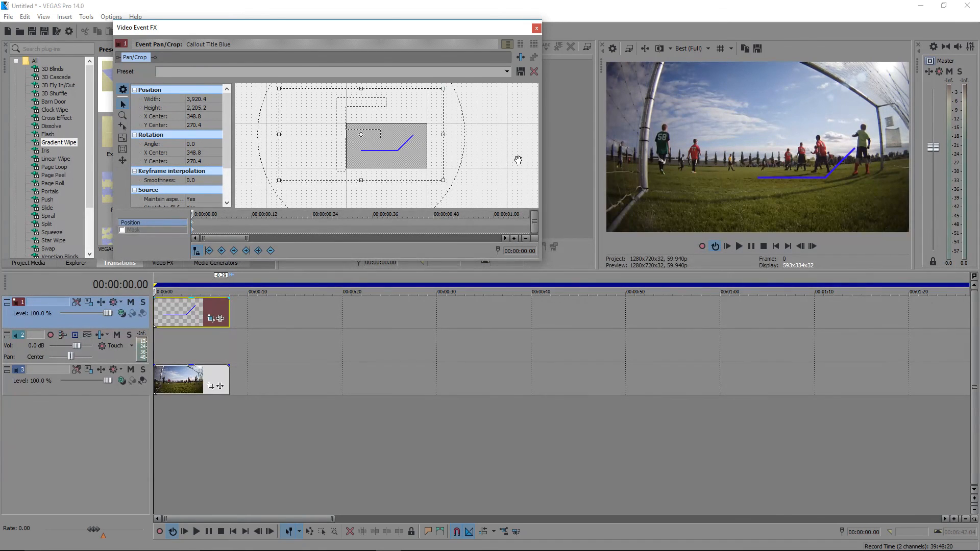
click(196, 223)
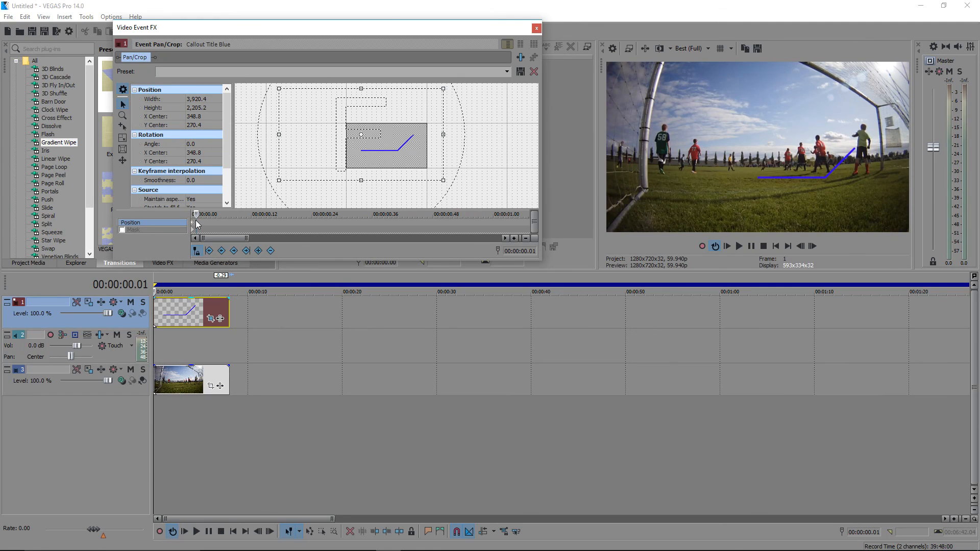
key(Right)
key(Right)
key(Right)
key(Right)
key(Right)
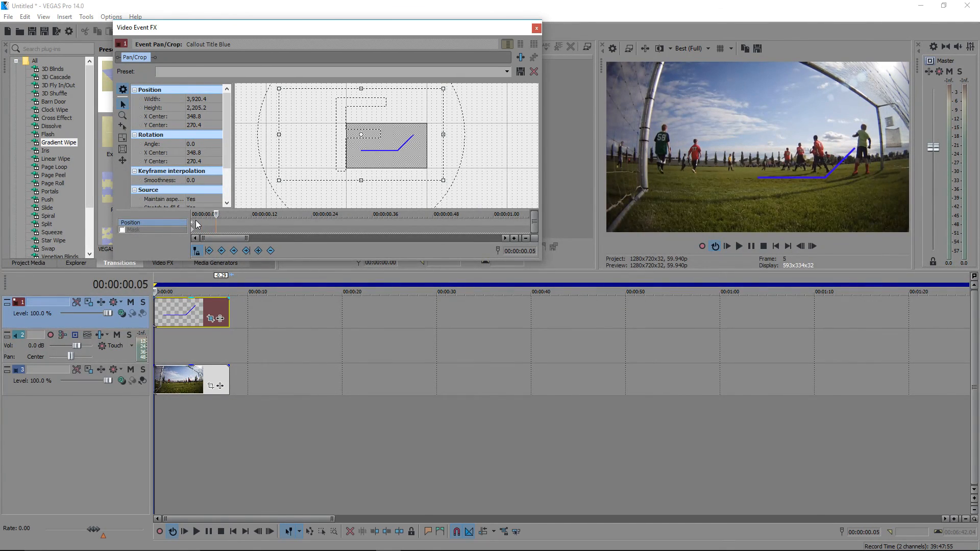
key(Right)
key(Right)
key(Right)
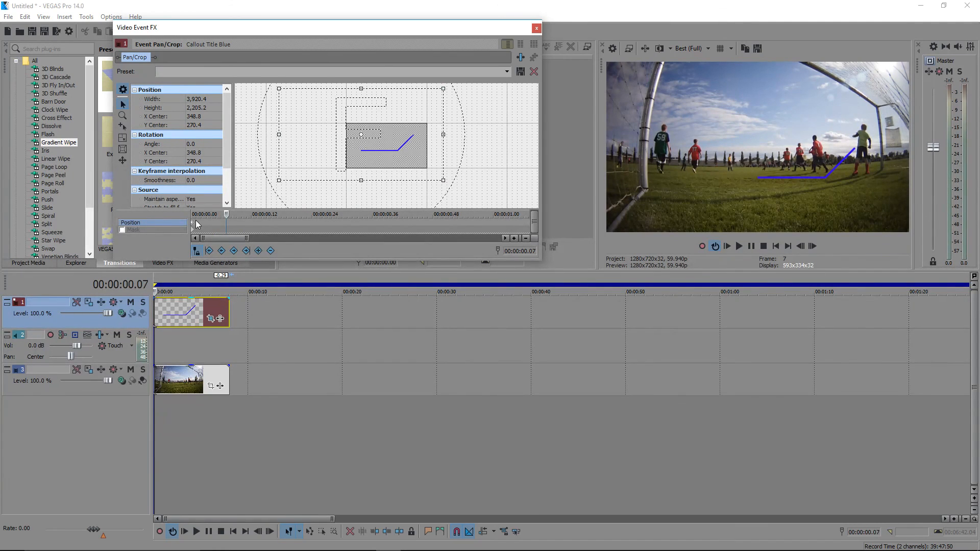
key(Right)
key(Right)
key(Right)
key(Right)
key(Right)
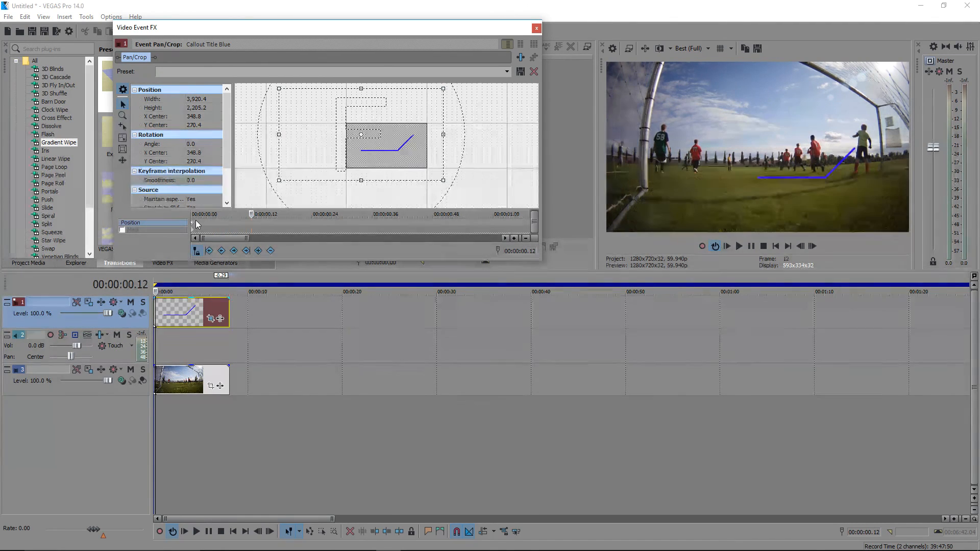
key(Right)
key(Right)
key(Right)
key(Right)
key(Right)
key(Right)
key(Right)
key(Right)
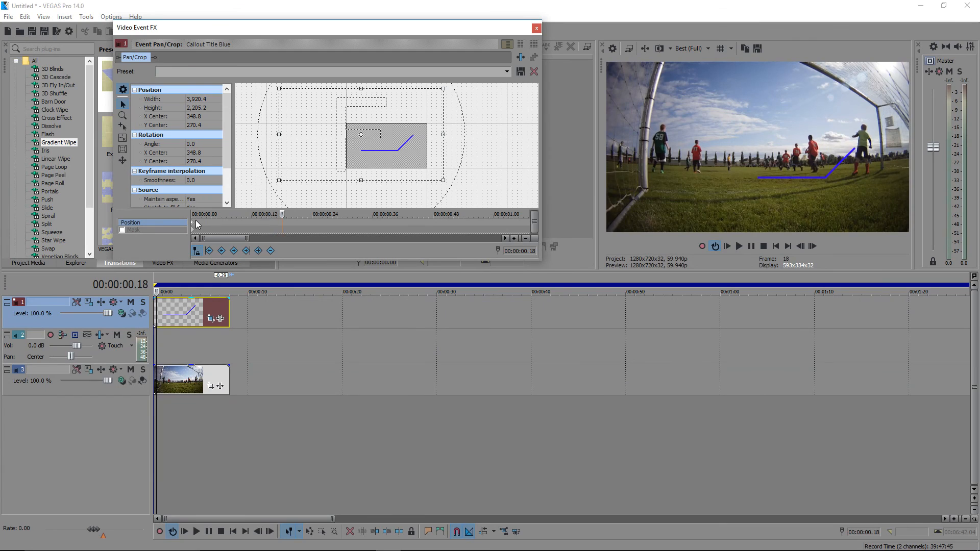
key(Right)
key(Right)
key(Right)
key(Right)
key(Right)
key(Right)
key(Right)
key(Right)
key(Right)
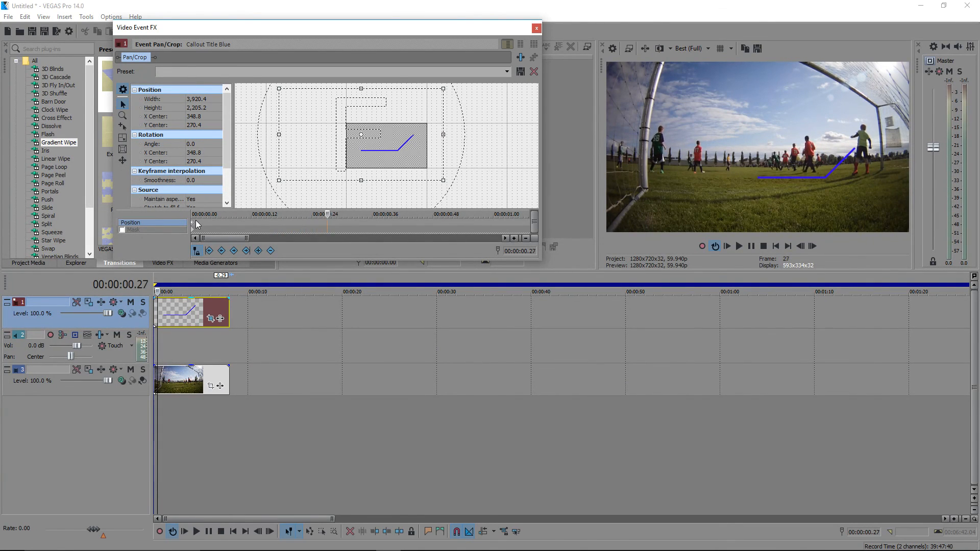
key(Right)
key(Right)
key(Right)
key(Left)
key(Left)
key(Left)
key(Left)
key(Left)
key(Left)
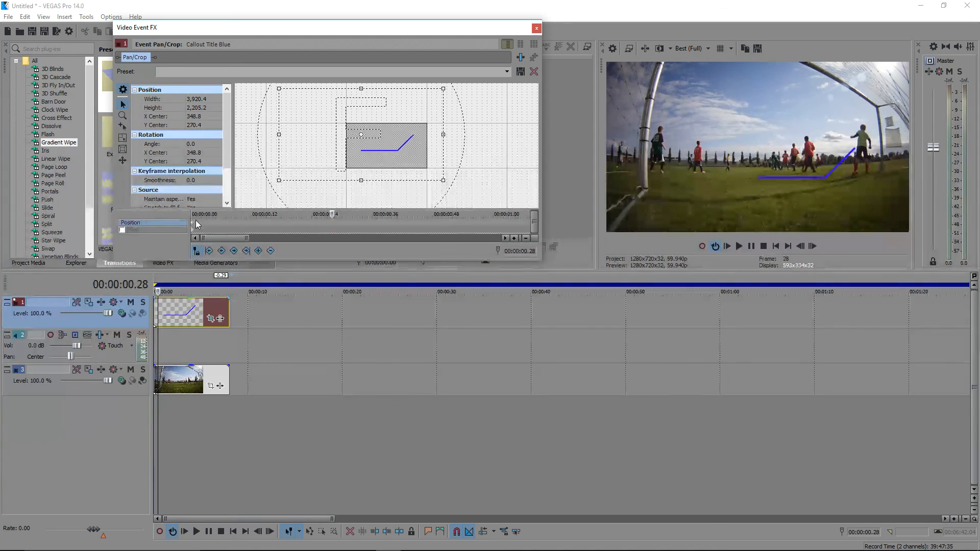
key(Left)
key(Left)
key(Left)
key(Left)
key(Left)
key(Left)
key(Left)
key(Left)
key(Left)
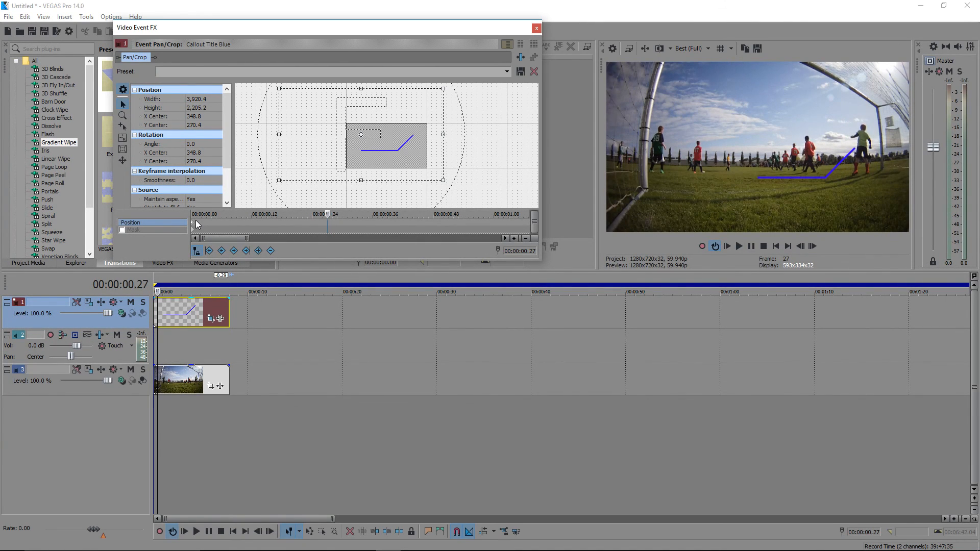
key(Left)
key(Left)
key(Left)
key(Left)
key(Left)
key(Left)
key(Left)
key(Left)
key(Left)
key(Left)
key(Left)
key(Left)
key(Left)
key(Left)
key(Left)
key(Left)
key(Left)
key(Left)
key(Right)
key(Right)
key(Right)
key(Right)
key(Right)
key(Right)
key(Right)
key(Right)
key(Right)
key(Right)
key(Right)
key(Right)
key(Right)
key(Right)
key(Right)
key(Right)
key(Right)
key(Right)
key(Right)
key(Right)
key(Right)
key(Right)
key(Right)
key(Right)
key(Right)
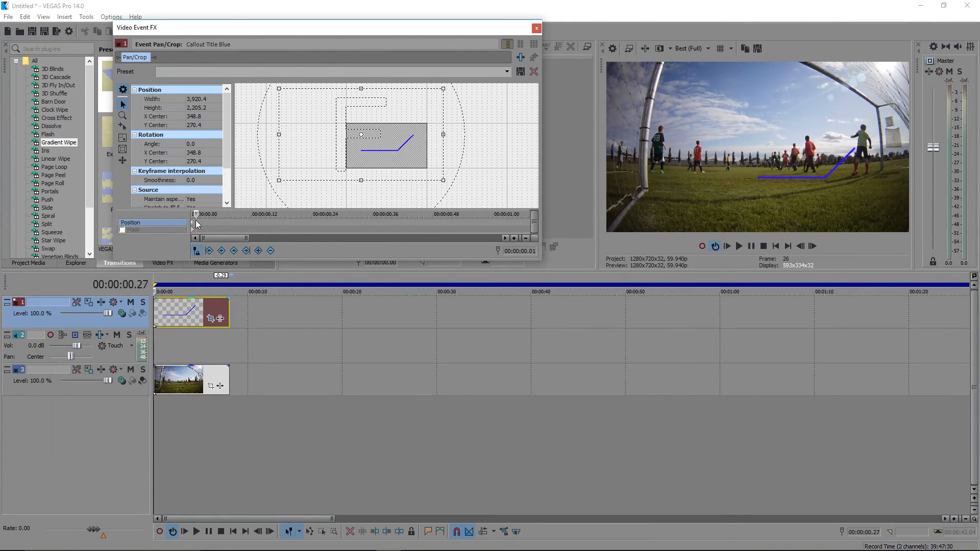
key(Left)
key(Left)
key(Left)
key(Left)
key(Left)
key(Left)
key(Left)
key(Left)
key(Left)
key(Left)
key(Left)
key(Left)
key(Left)
key(Left)
key(Left)
key(Left)
key(Left)
key(Left)
key(Left)
key(Left)
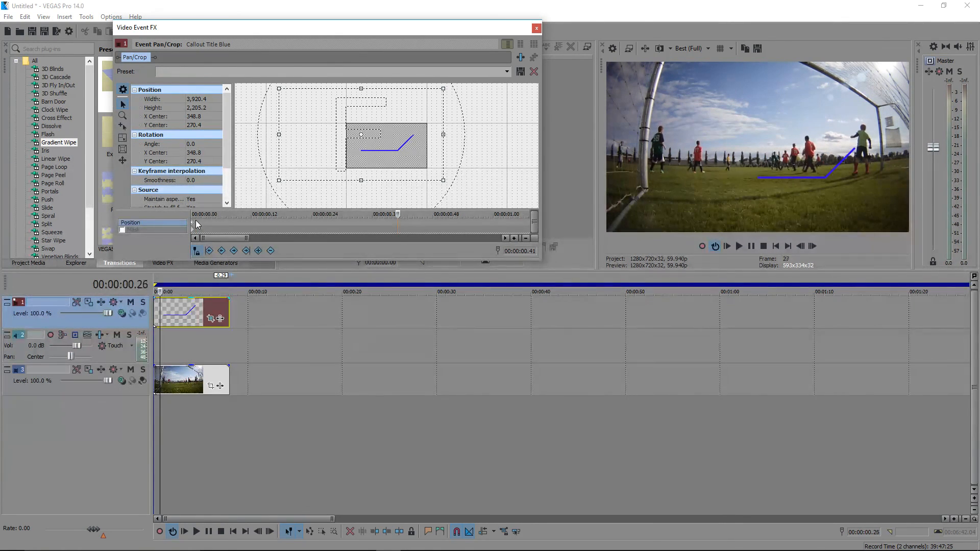
Keyframe the callout's Pan/Crop centre at about X 349, Y 283 on frame 3 of its event.
key(Left)
key(Left)
key(Left)
key(Left)
key(Left)
key(Left)
key(Left)
key(Left)
key(Left)
key(Left)
key(Left)
key(Left)
key(Left)
key(Left)
key(Left)
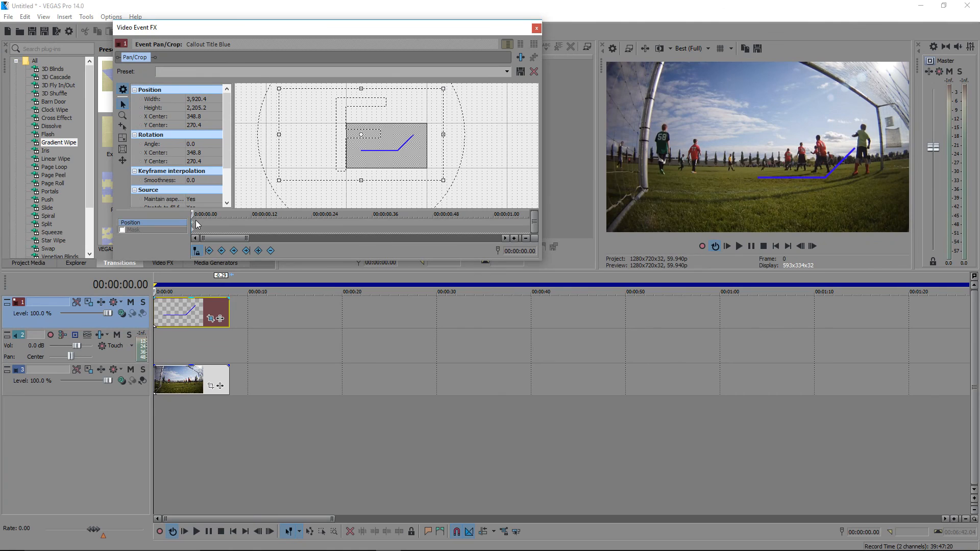
key(Right)
key(Right)
key(Right)
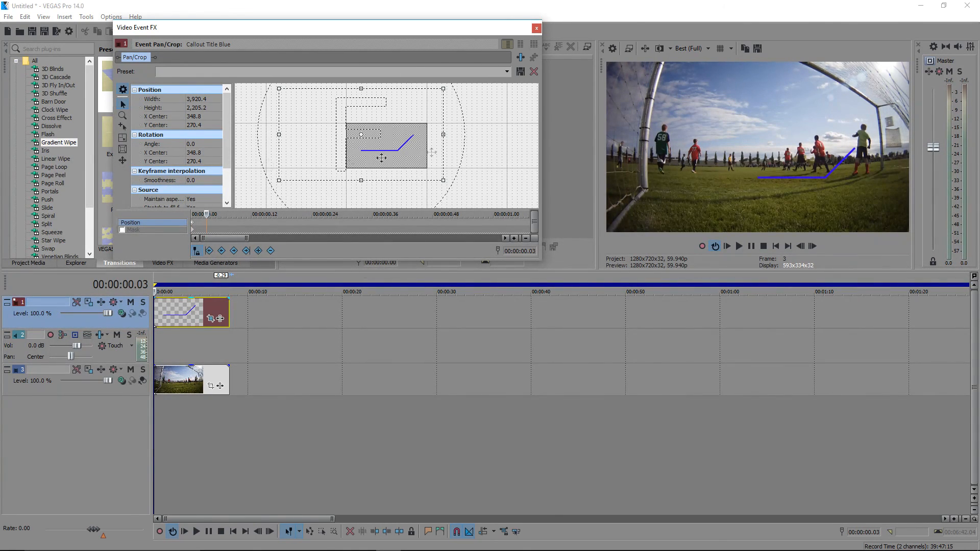
drag(398, 150, 399, 151)
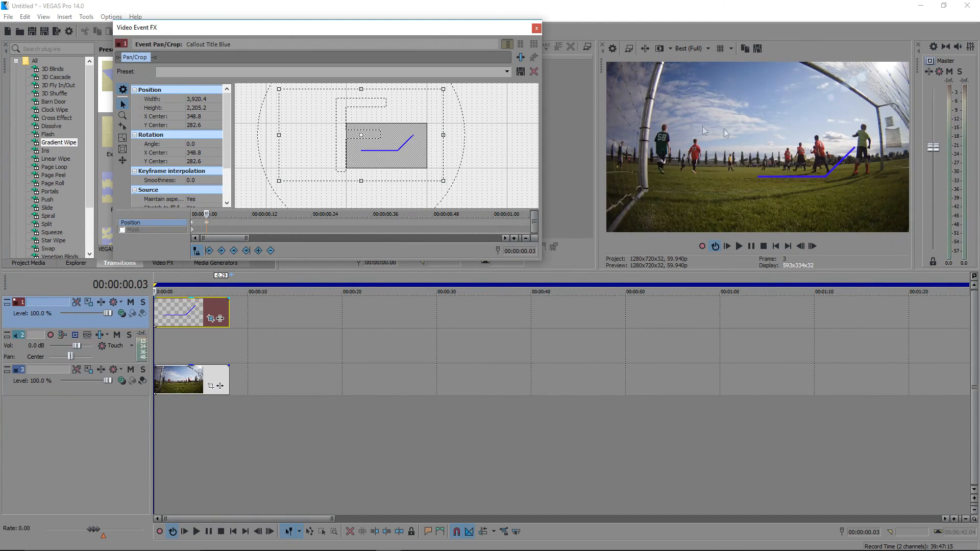
Enlarge the video preview and keyframe the callout's Pan/Crop centre at about X 337, Y 295 on frame 11.
drag(597, 147, 496, 132)
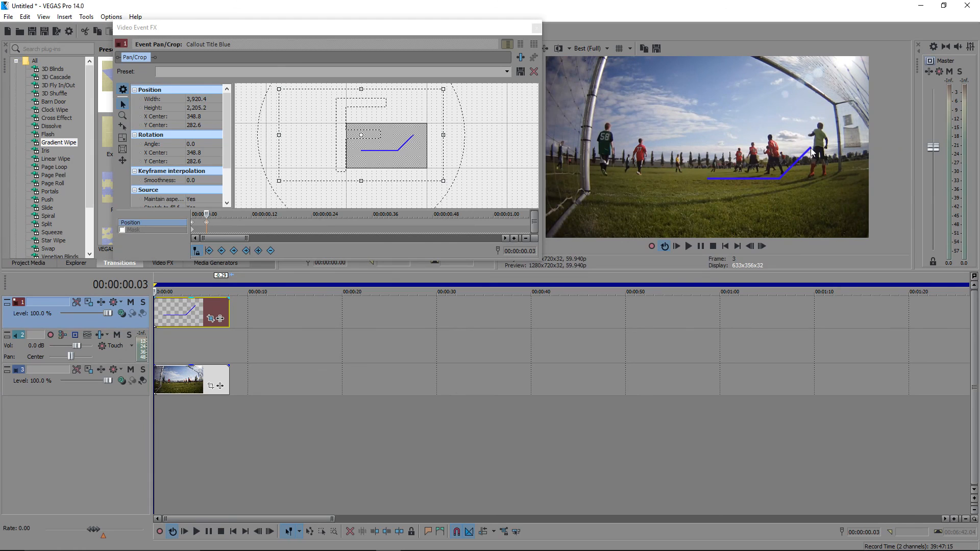
click(207, 223)
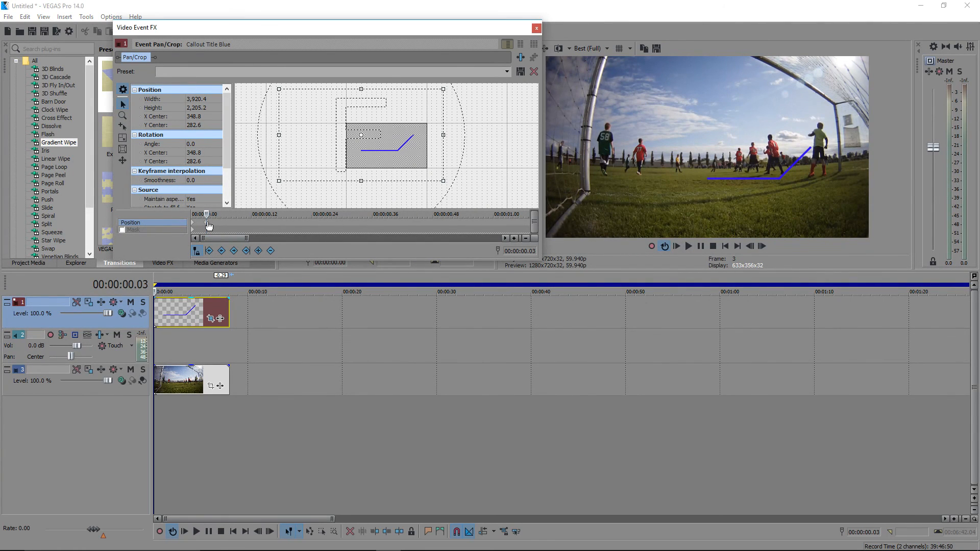
key(Right)
key(Right)
key(Right)
key(Right)
key(Right)
key(Right)
key(Right)
key(Right)
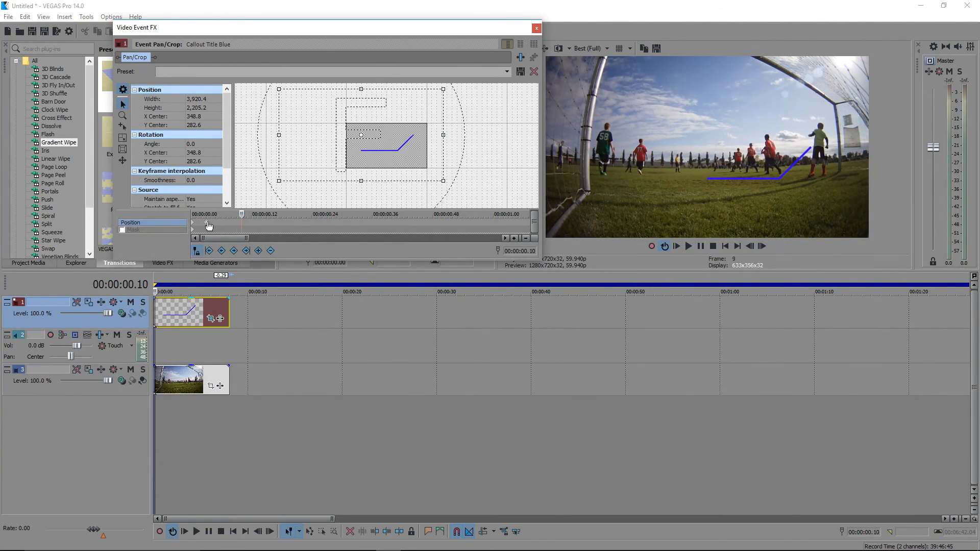
drag(367, 161, 367, 162)
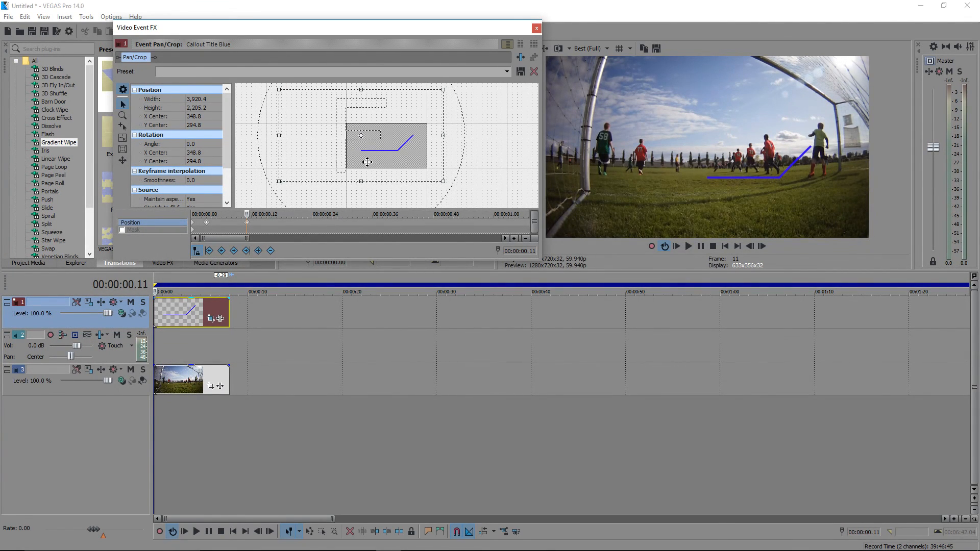
drag(368, 152, 369, 151)
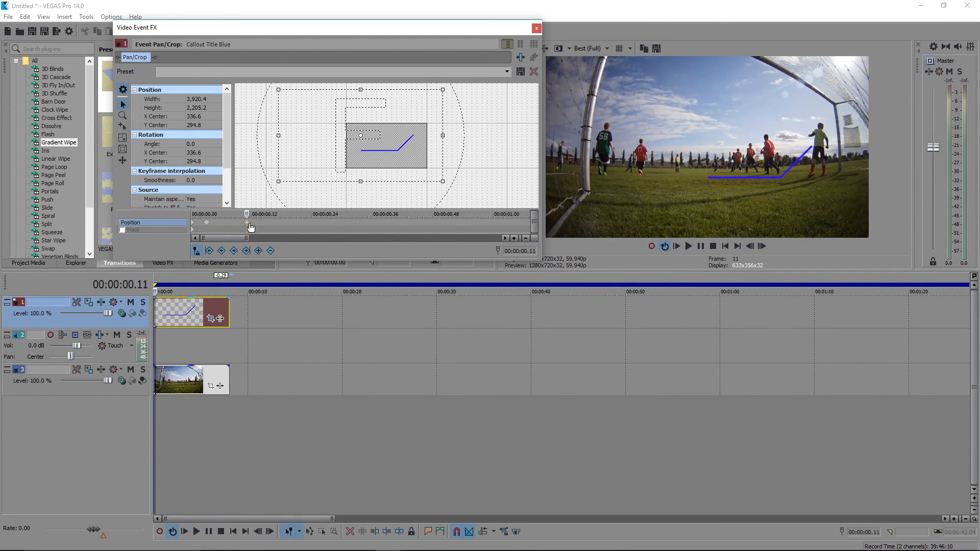
Keyframe the callout to follow the goalkeeper at about frames 35, 43 and 46, ending with its Pan/Crop centre at about X 361, Y 295.
key(Right)
key(Right)
key(Right)
key(Right)
click(367, 217)
mouse_move(372, 142)
mouse_down()
mouse_move(394, 160)
mouse_move(384, 151)
mouse_up()
click(408, 216)
click(423, 218)
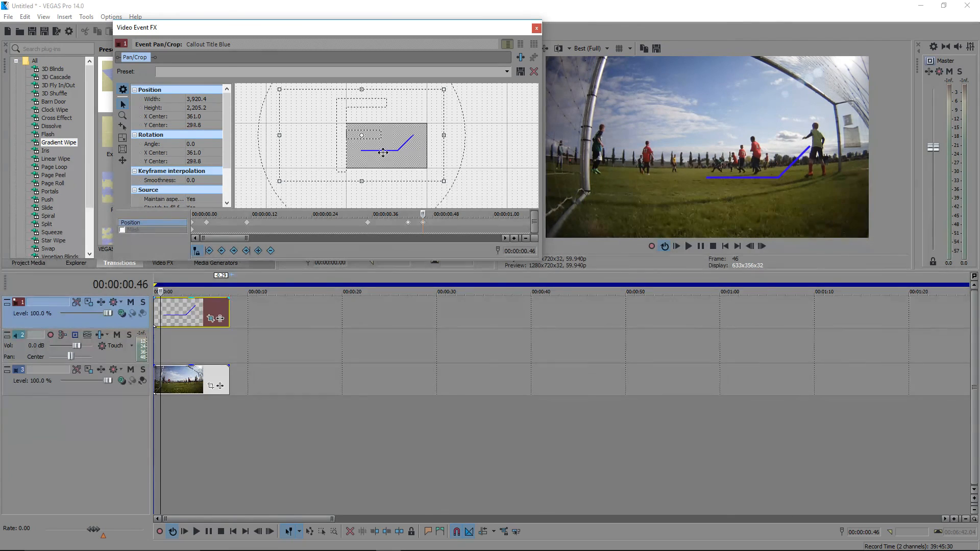
Keyframe the callout's position at frames 49 and 52, ending with its Pan/Crop centre at about X 385, Y 270.
click(436, 229)
drag(401, 145, 413, 146)
key(Right)
key(Right)
key(Right)
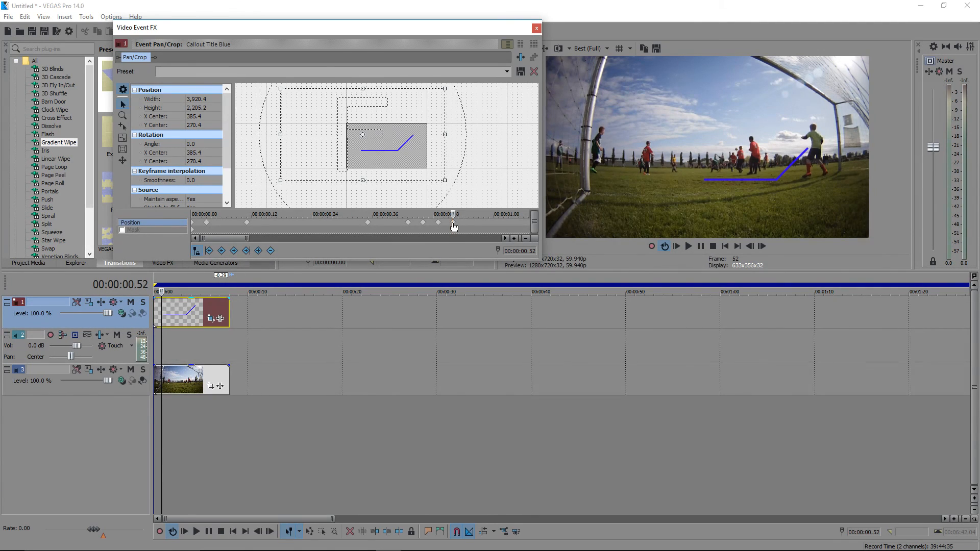
Keyframe the callout's Pan/Crop centre at about X 385, Y 258 on frame 54.
key(Right)
key(Right)
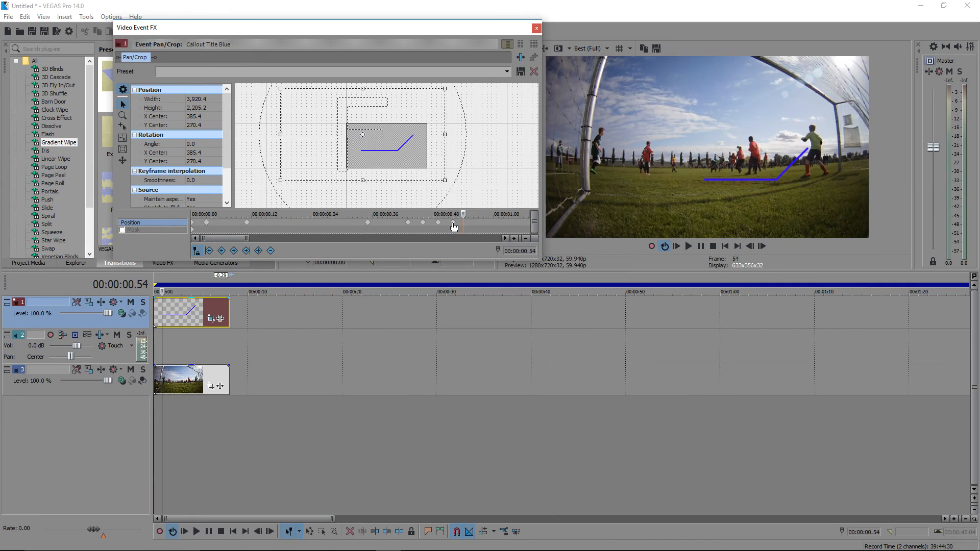
click(454, 224)
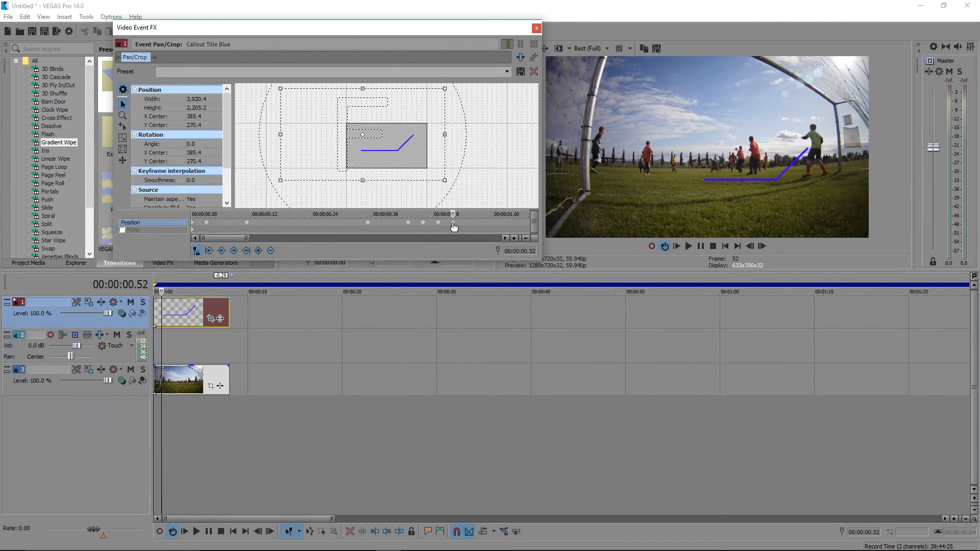
key(Right)
key(Right)
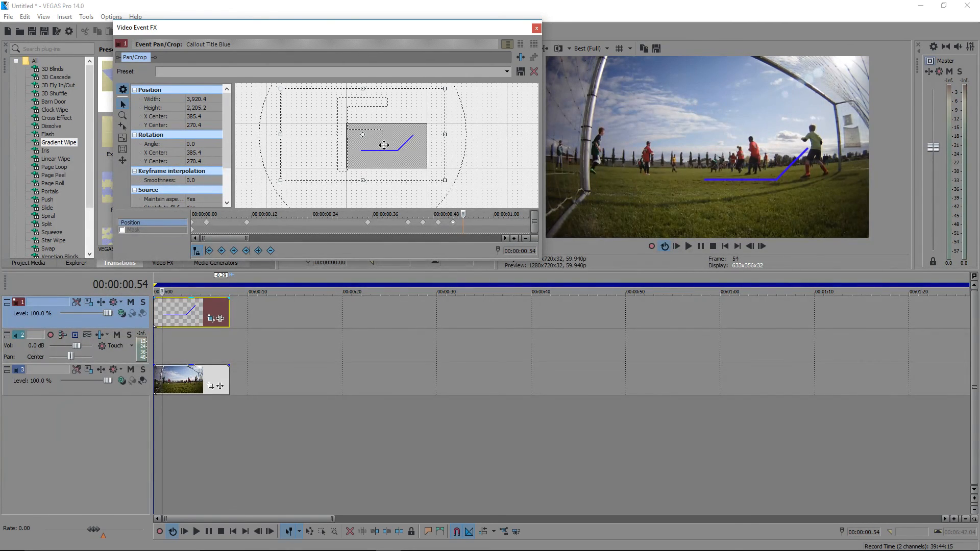
drag(384, 145, 384, 145)
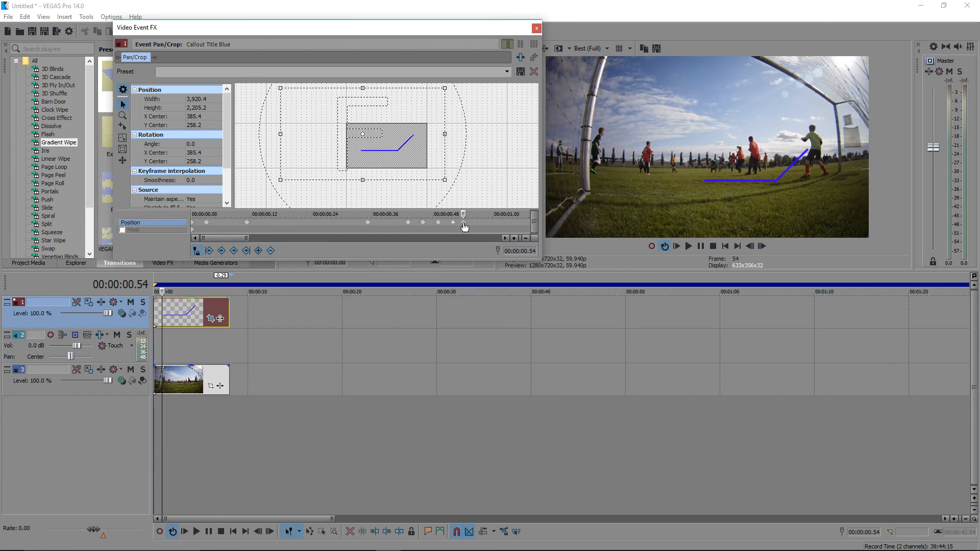
Keyframe the callout's centre at about X 398, Y 246 on frame 56 and about X 410, Y 234 at 00:00:01.00.
key(Right)
key(Right)
drag(411, 136, 412, 136)
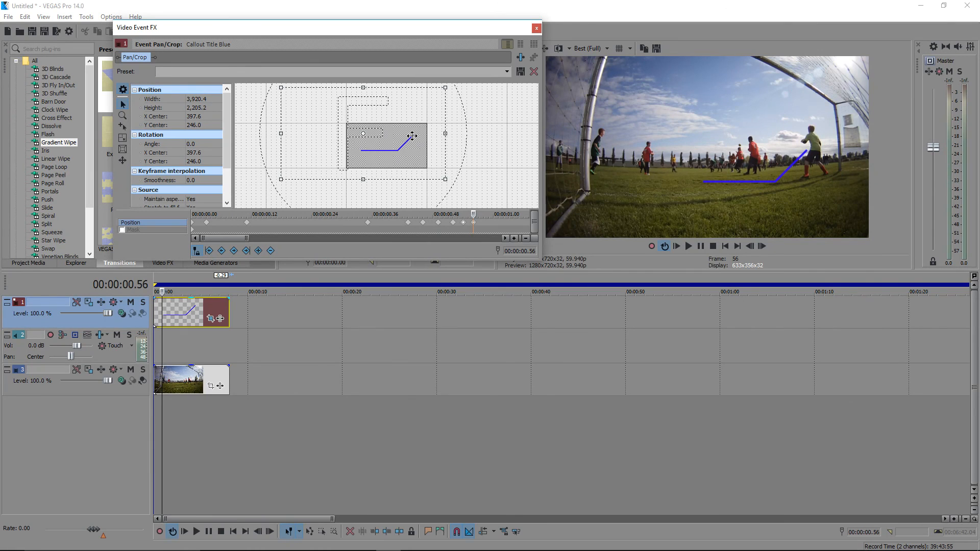
key(Right)
key(Right)
key(Right)
key(Right)
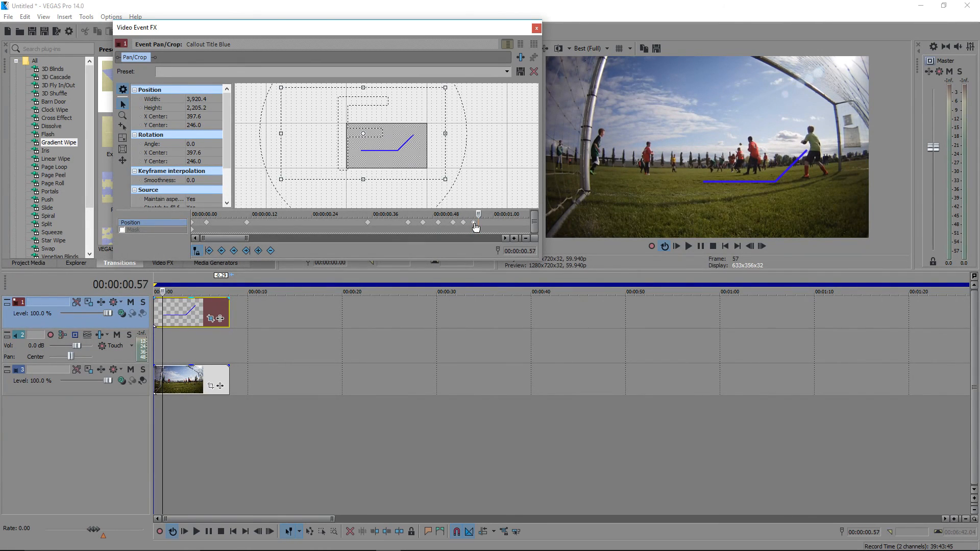
drag(371, 149, 372, 149)
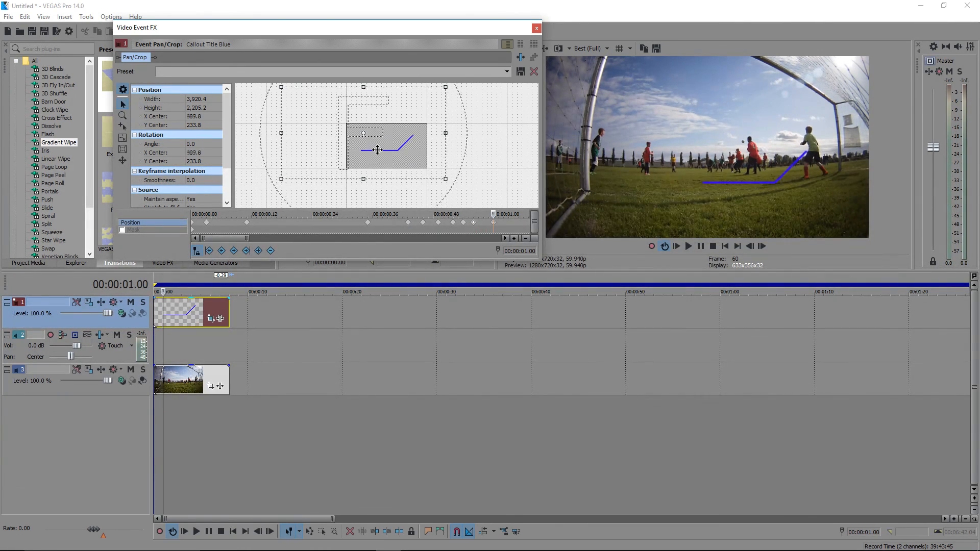
Keyframe the callout to follow the goalkeeper from 00:00:01.04 to 00:00:01.32, ending with its centre at about X 471, Y 258.
key(Right)
key(Right)
key(Right)
key(Right)
drag(402, 137, 403, 158)
key(Right)
key(Right)
key(Right)
key(Right)
key(Right)
key(Right)
key(Right)
key(Right)
key(Right)
key(Right)
key(Right)
key(Right)
key(Right)
key(Right)
key(Right)
key(Right)
key(Right)
key(Right)
key(Right)
key(Right)
key(Right)
key(Right)
drag(395, 145, 419, 169)
key(Right)
key(Right)
key(Right)
key(Right)
key(Right)
key(Right)
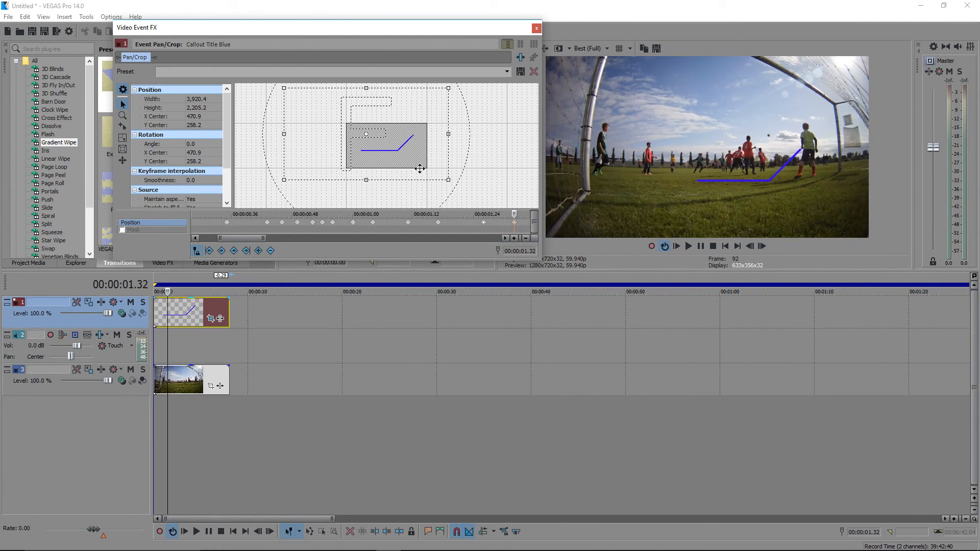
Continue keyframing the callout's position onto the goalkeeper frame by frame from 00:00:01.32 onward.
key(Right)
key(Right)
key(Right)
key(Right)
key(Right)
key(Right)
key(Right)
key(Right)
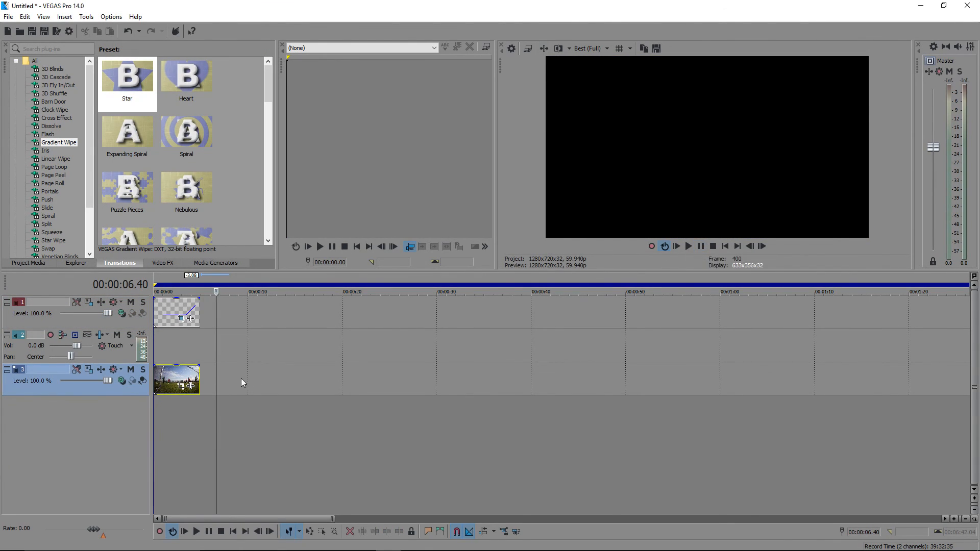
Examine the callout's position keyframes in its Pan/Crop timeline at 00:00:02.52 and close the event settings.
click(193, 342)
click(179, 337)
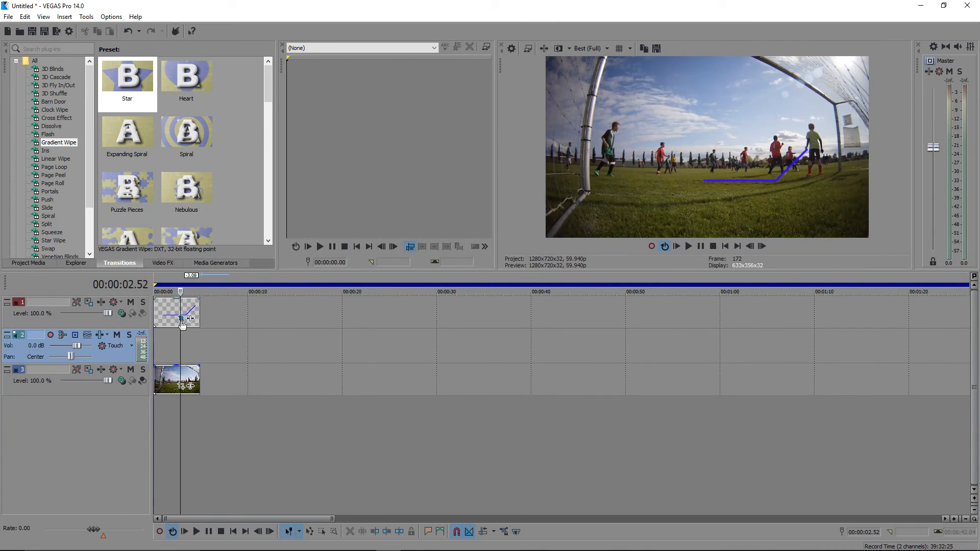
click(181, 317)
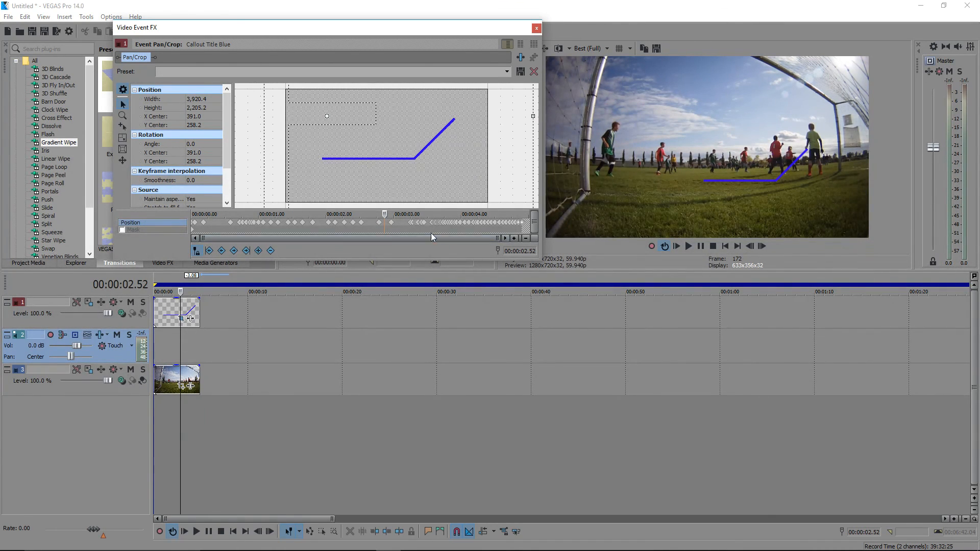
click(537, 28)
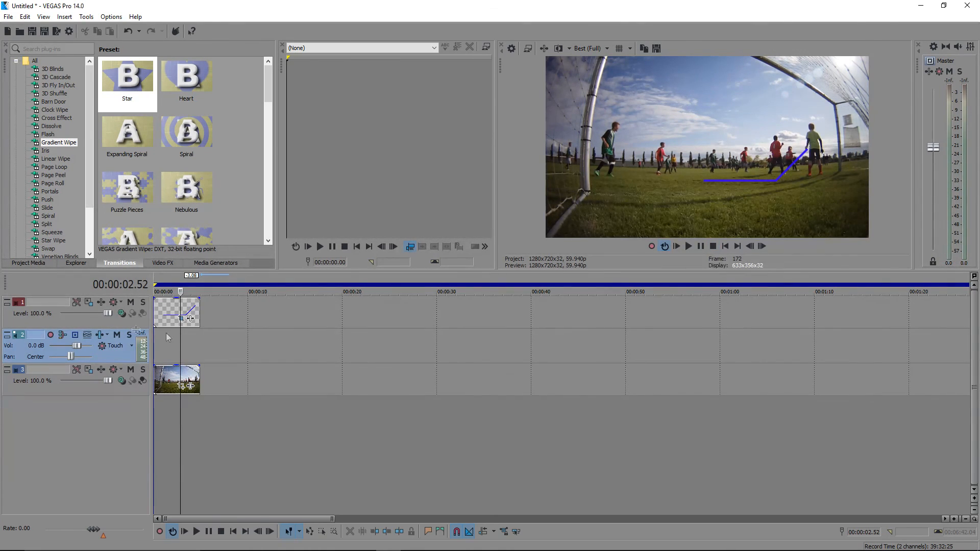
Play the tracked callout from the start and limit the loop region to the callout event's length.
click(676, 245)
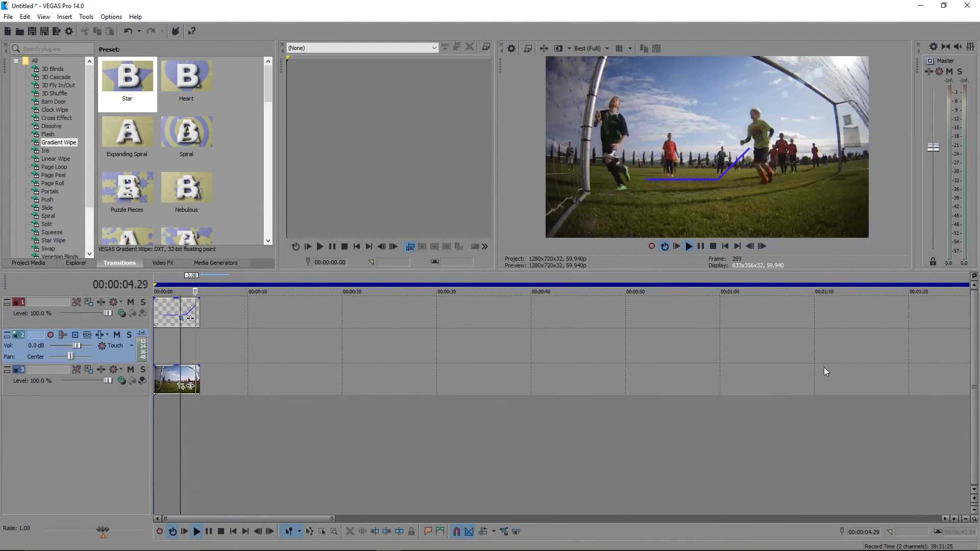
click(676, 246)
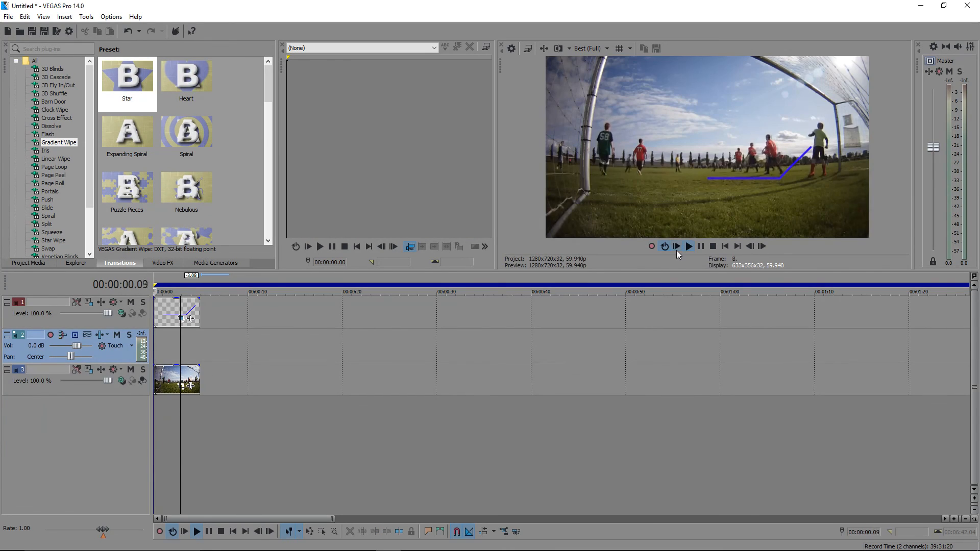
double_click(188, 306)
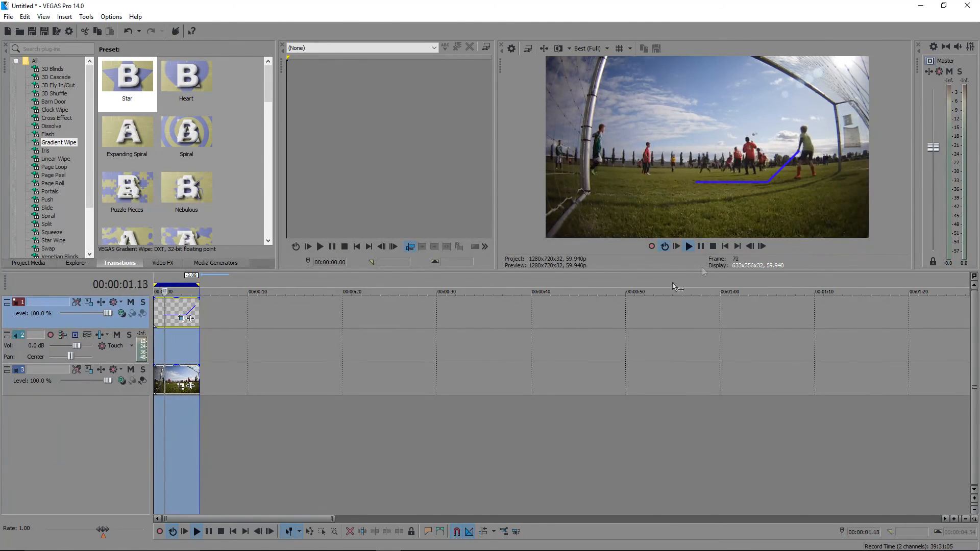
click(699, 248)
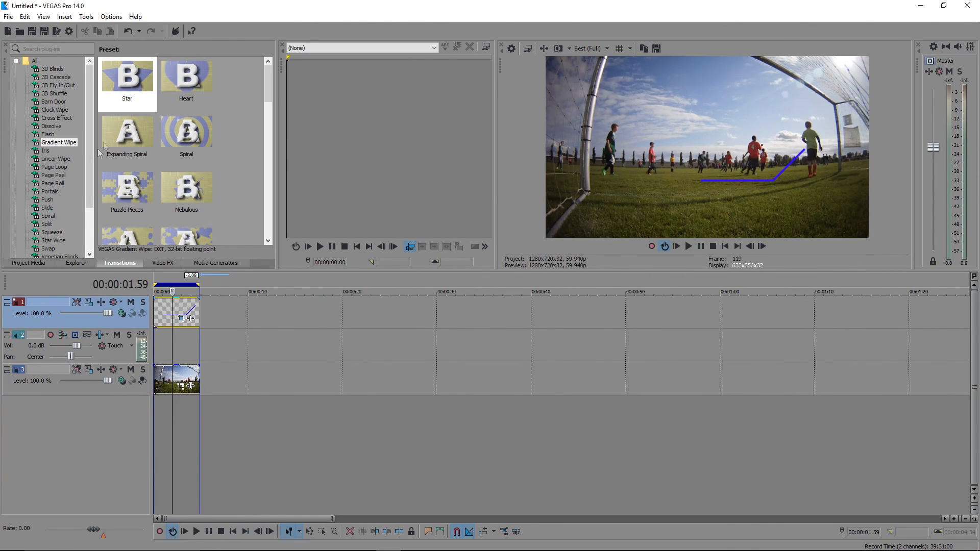
Apply the Linear Left-Right Gradient Wipe preset to the callout event's start and play it back.
scroll(225, 184, down, 5)
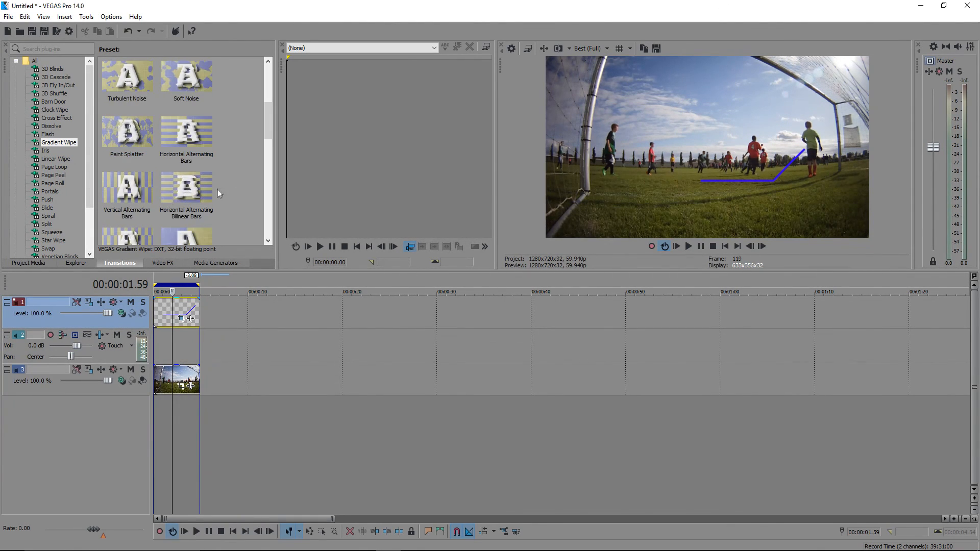
mouse_move(197, 206)
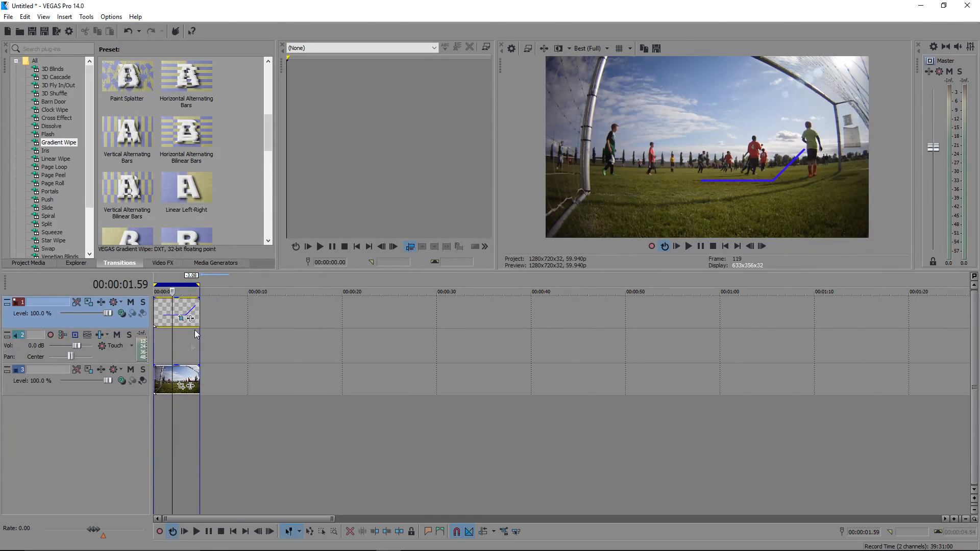
drag(198, 206, 157, 312)
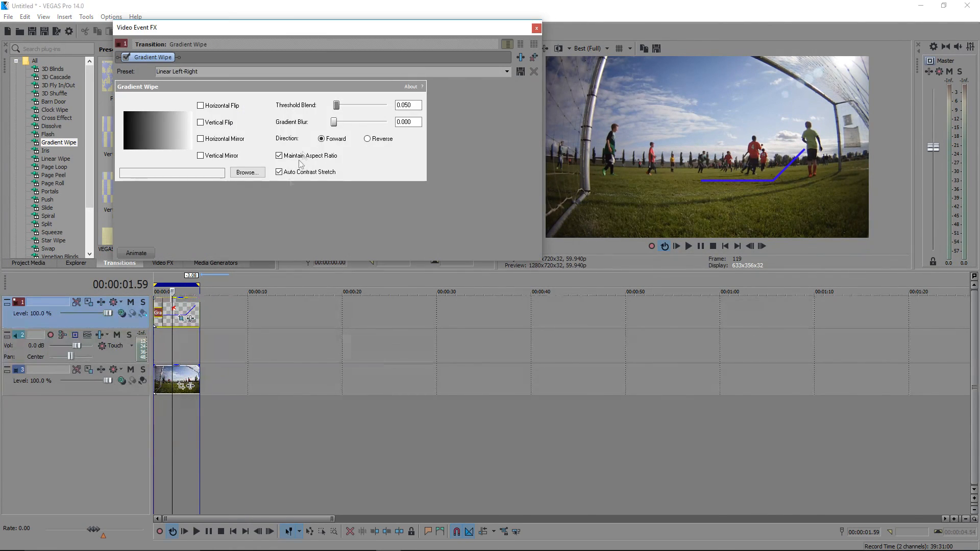
click(548, 19)
click(688, 246)
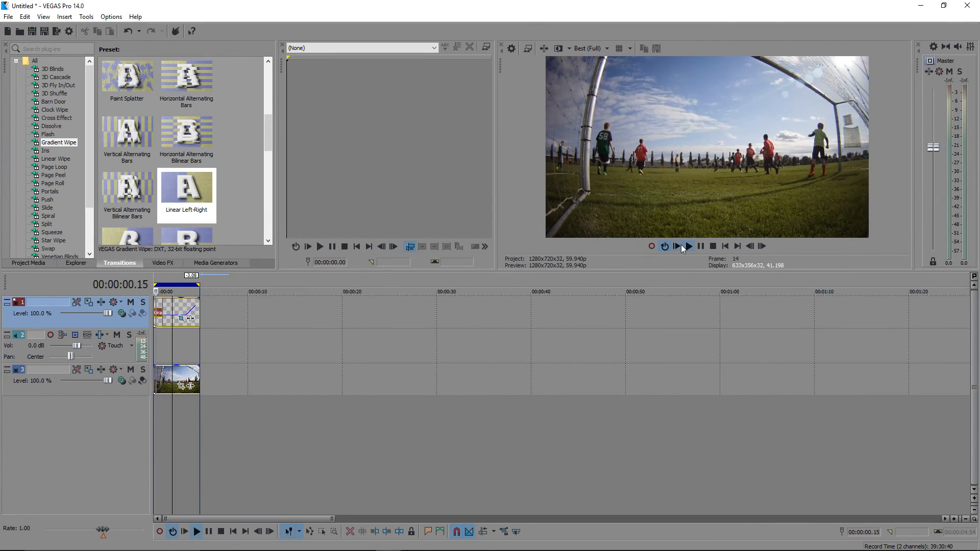
click(700, 246)
Set the callout's Gradient Wipe direction to Reverse and play the reveal from the start.
click(156, 315)
scroll(171, 319, up, 4)
scroll(171, 319, down, 6)
scroll(177, 322, up, 4)
scroll(179, 323, up, 4)
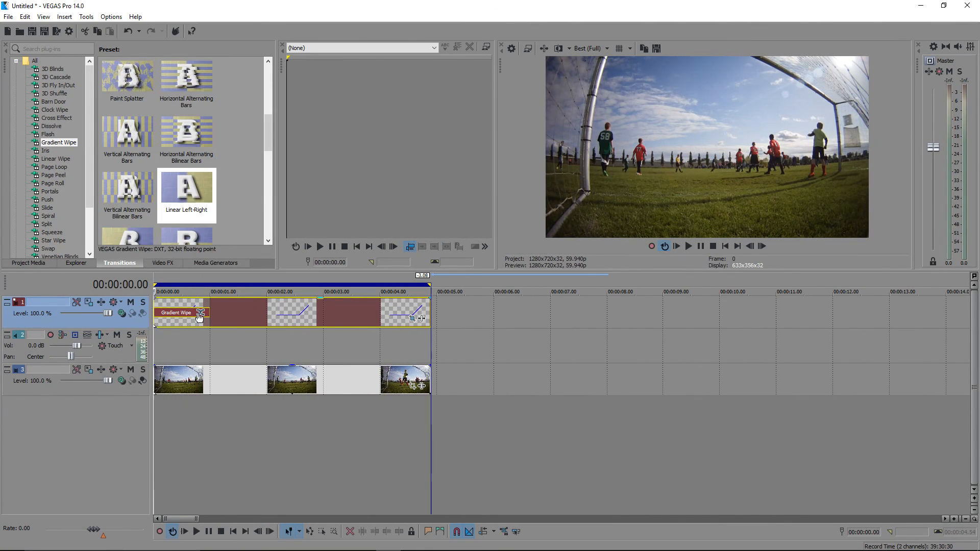
click(200, 313)
click(375, 141)
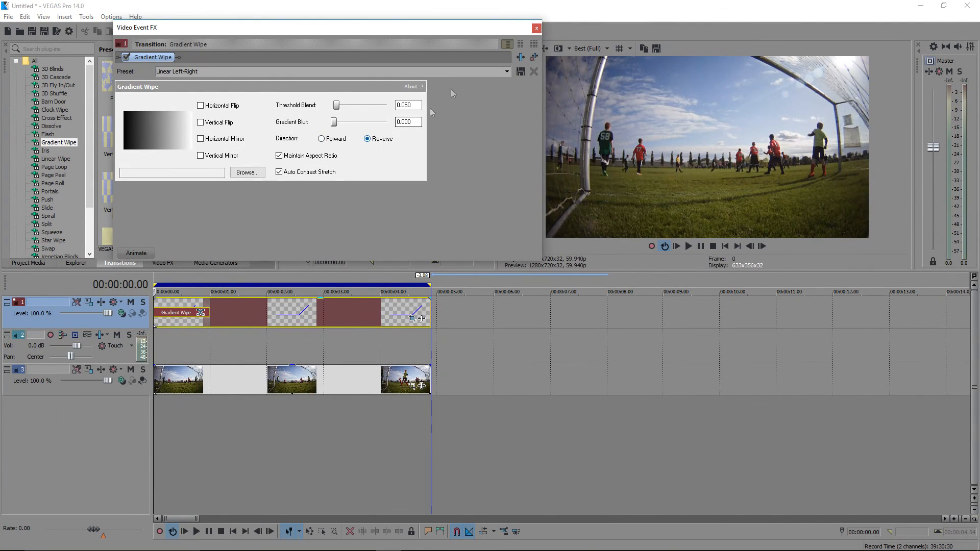
click(536, 28)
click(678, 246)
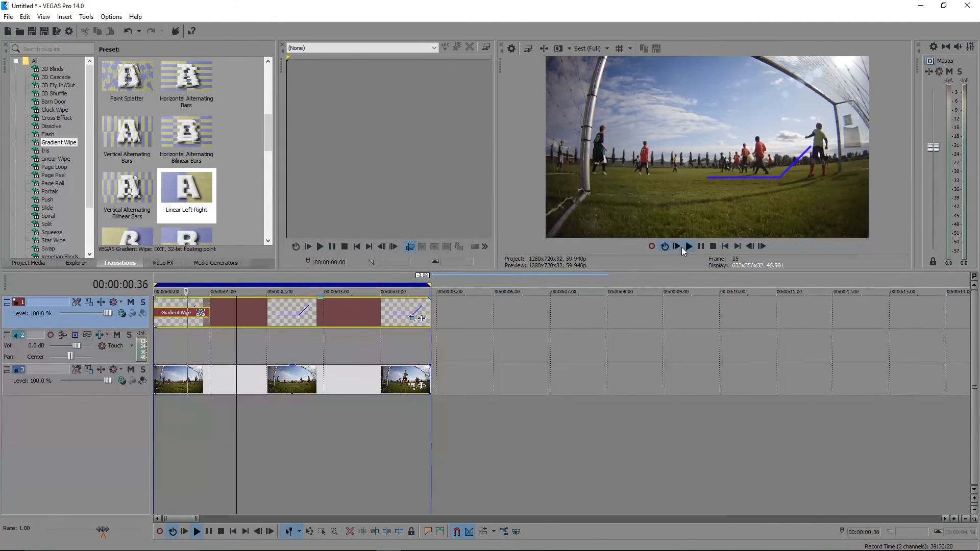
click(701, 246)
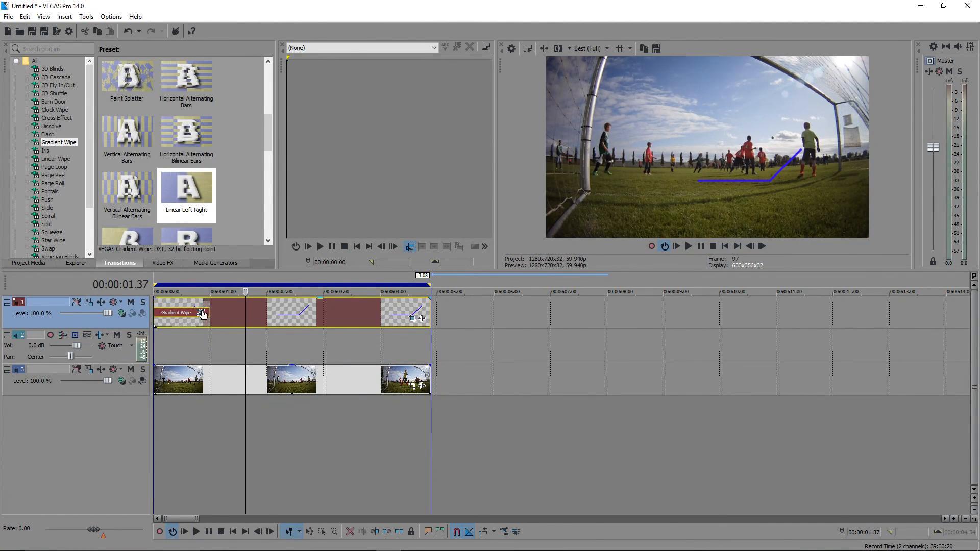
Set the Threshold Blend of the callout's Gradient Wipe to 0.000 and close the transition settings.
click(200, 313)
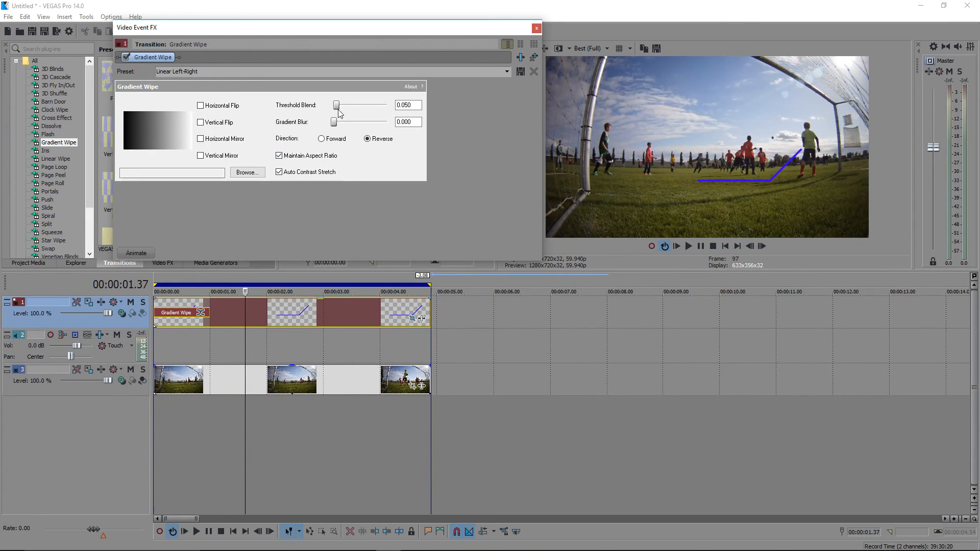
mouse_move(335, 105)
mouse_down()
mouse_move(363, 110)
mouse_move(344, 117)
mouse_up()
click(535, 27)
Lengthen the callout's Gradient Wipe to about 2 seconds and play the reveal from the start.
drag(208, 308, 265, 309)
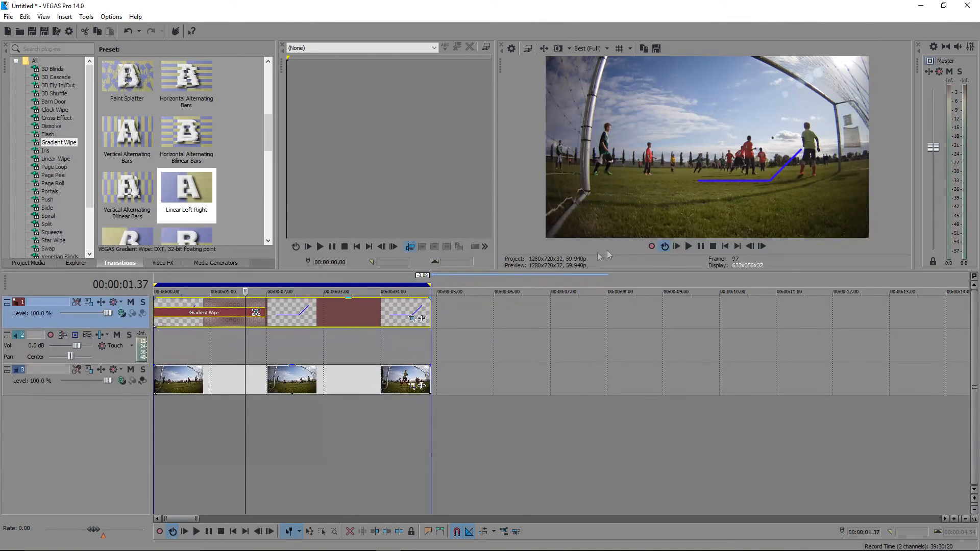
click(675, 247)
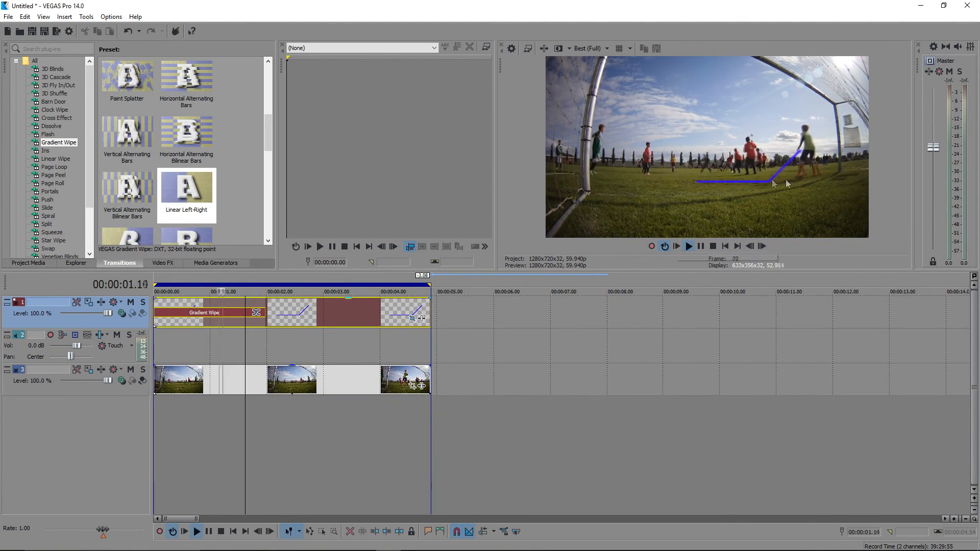
key(Return)
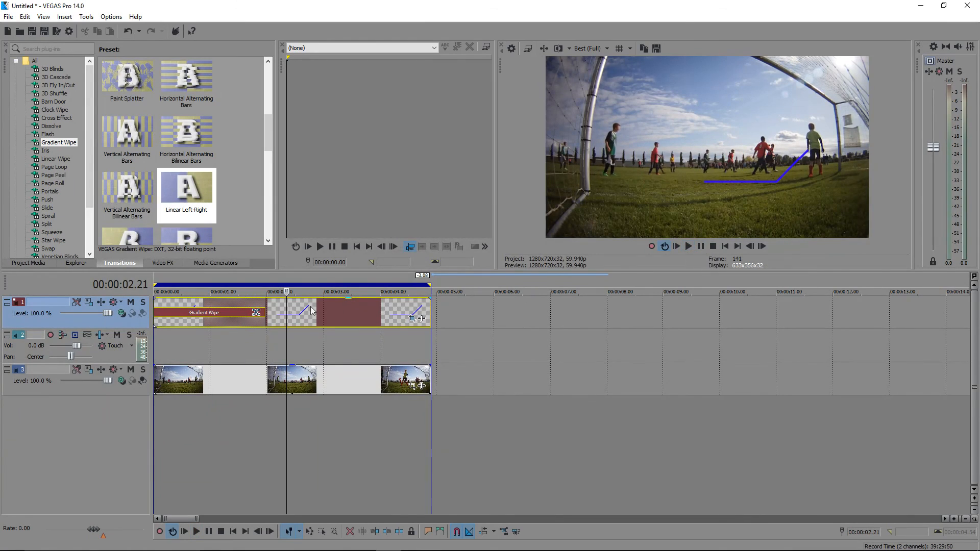
Review the Gradient Wipe's settings, close them, and replay the lengthened callout reveal from the start.
click(258, 313)
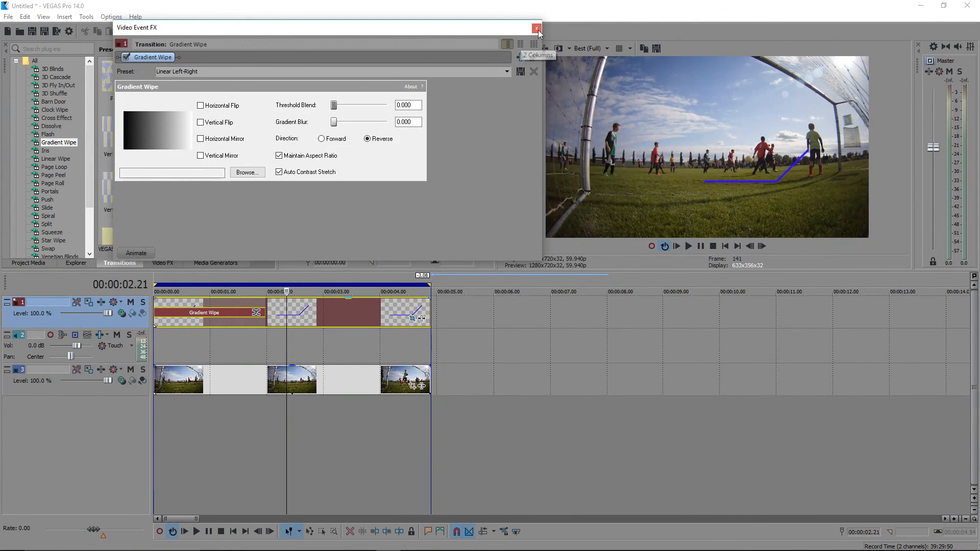
click(537, 28)
click(680, 250)
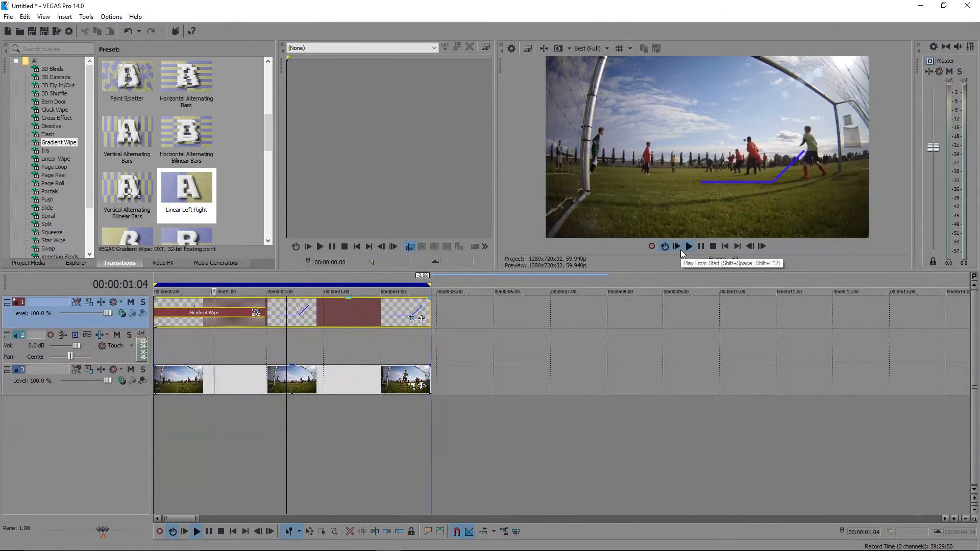
key(Return)
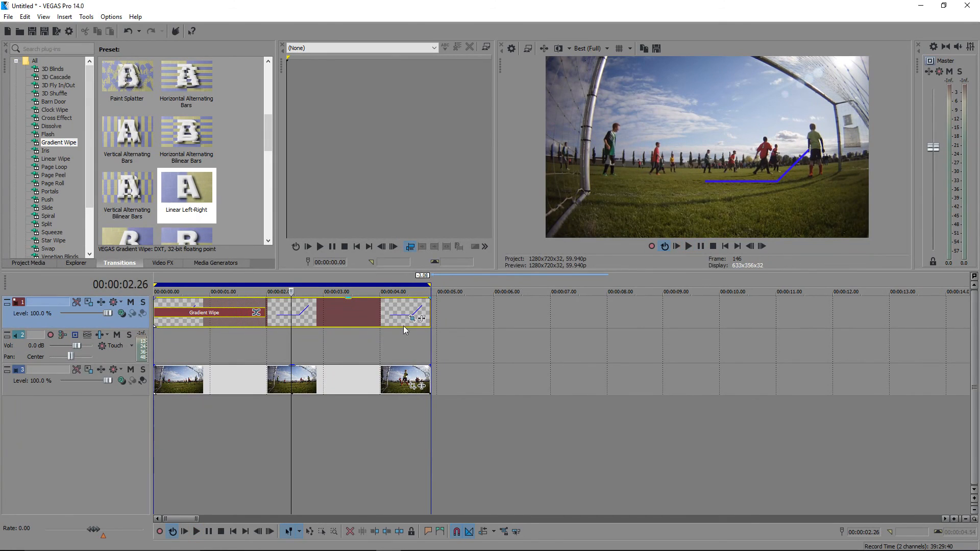